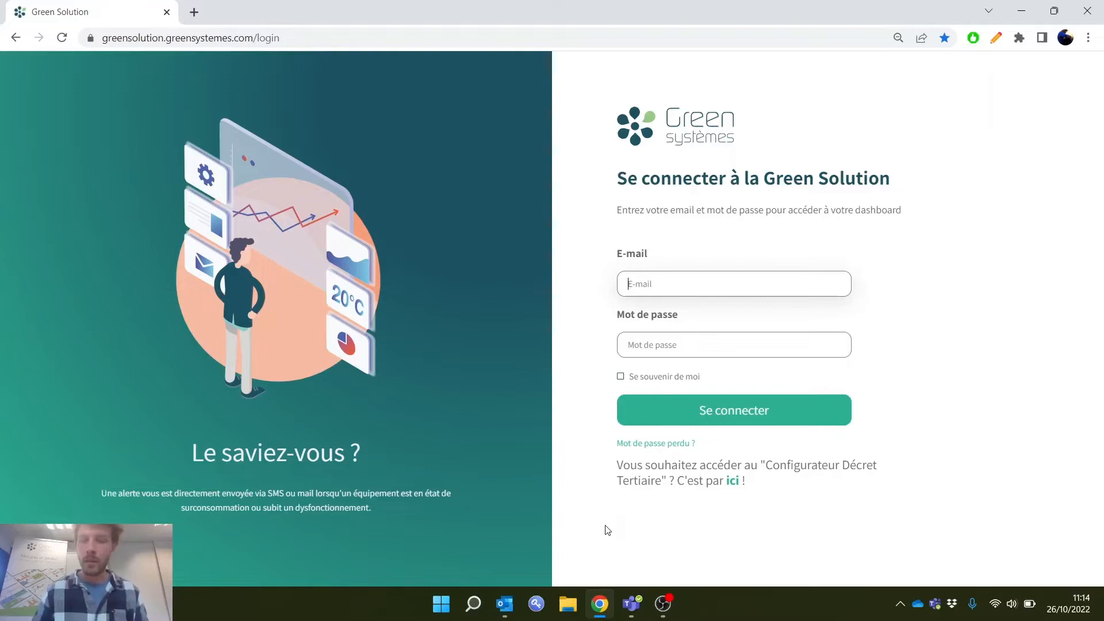
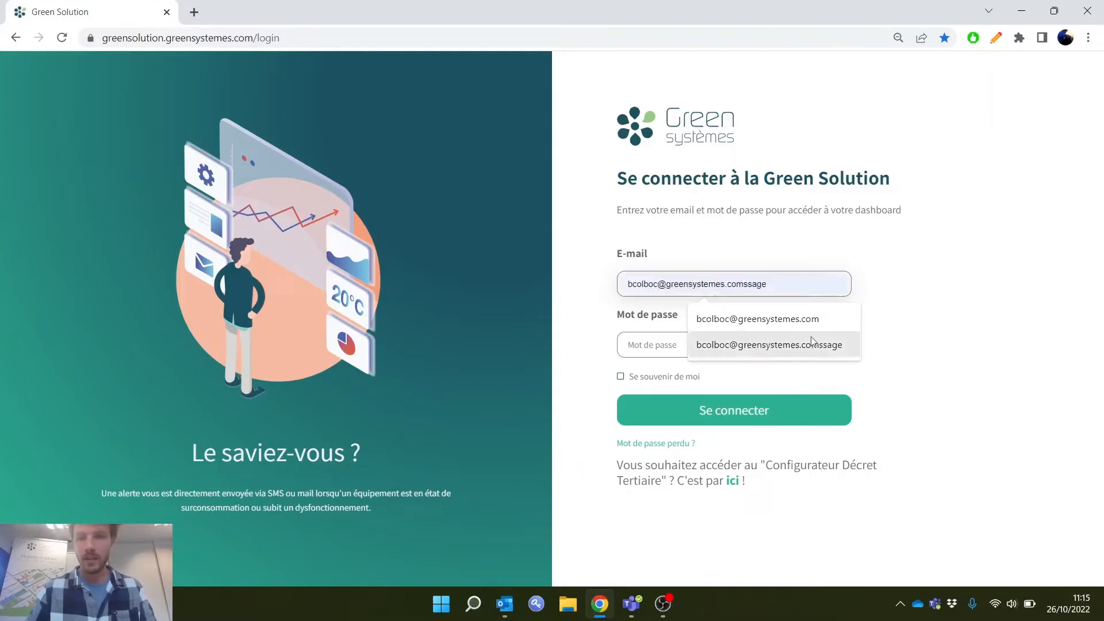
Log in with the account e-mail and password, choosing Groupe Trace as the company
left_click(806, 320)
left_click(791, 343)
type("******")
left_click(768, 415)
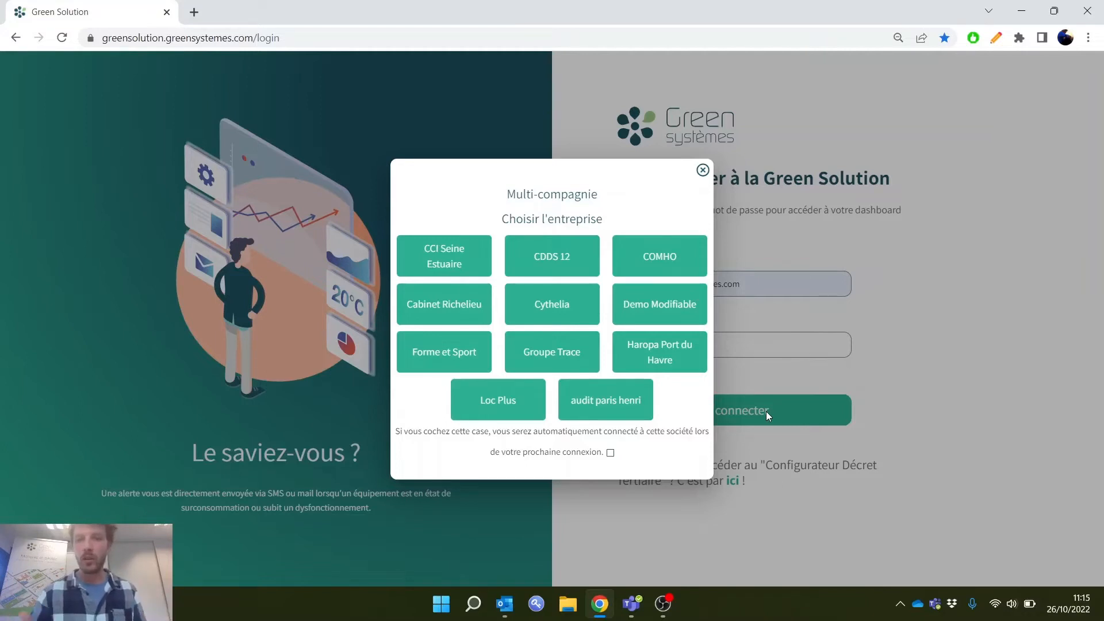
left_click(557, 355)
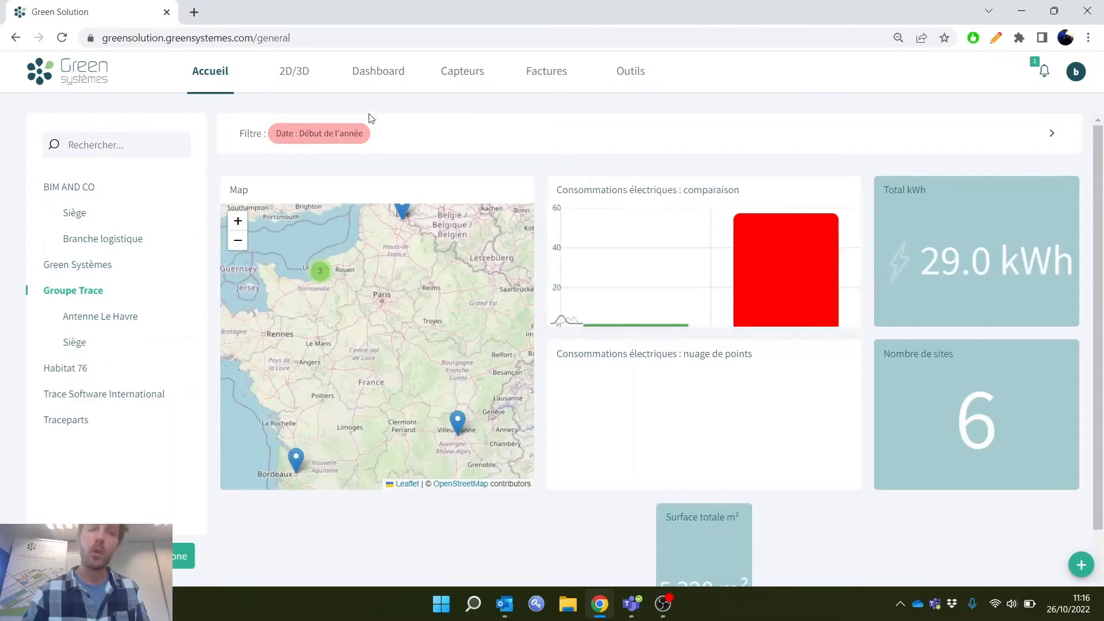
View the companies offered by the multi-company chooser, close it without switching, and preview the Factures and Outils options
left_click(1077, 74)
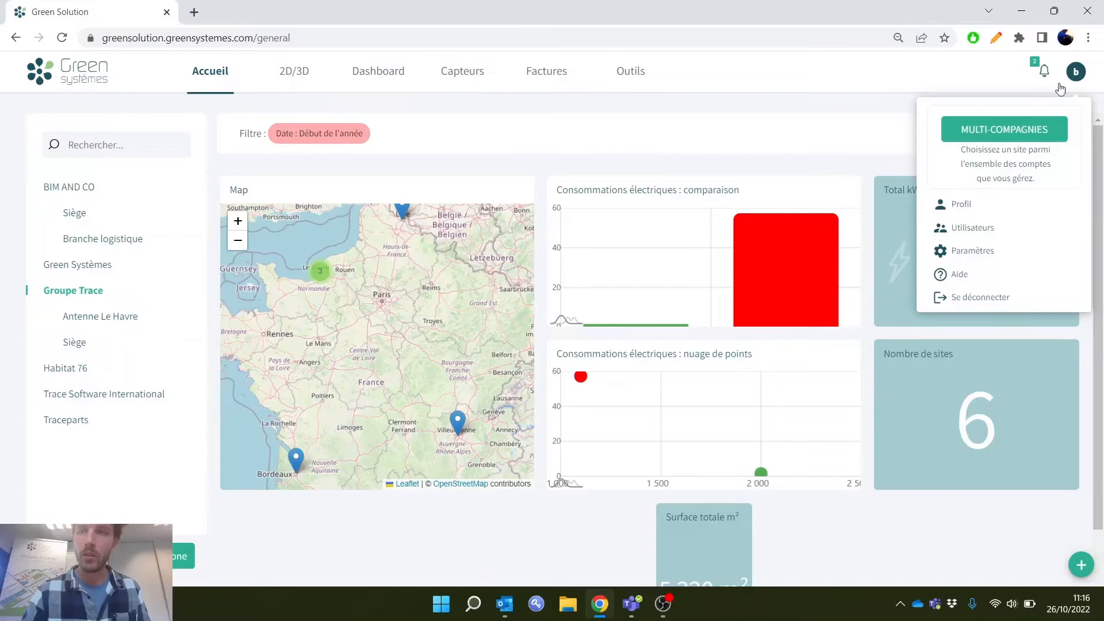
left_click(1005, 129)
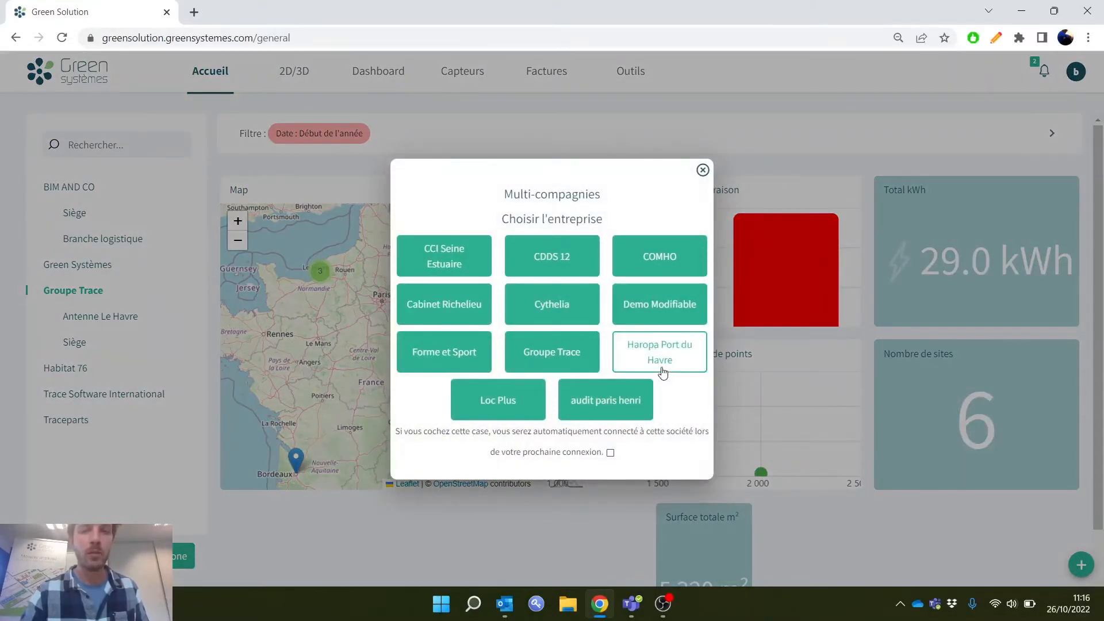
left_click(703, 170)
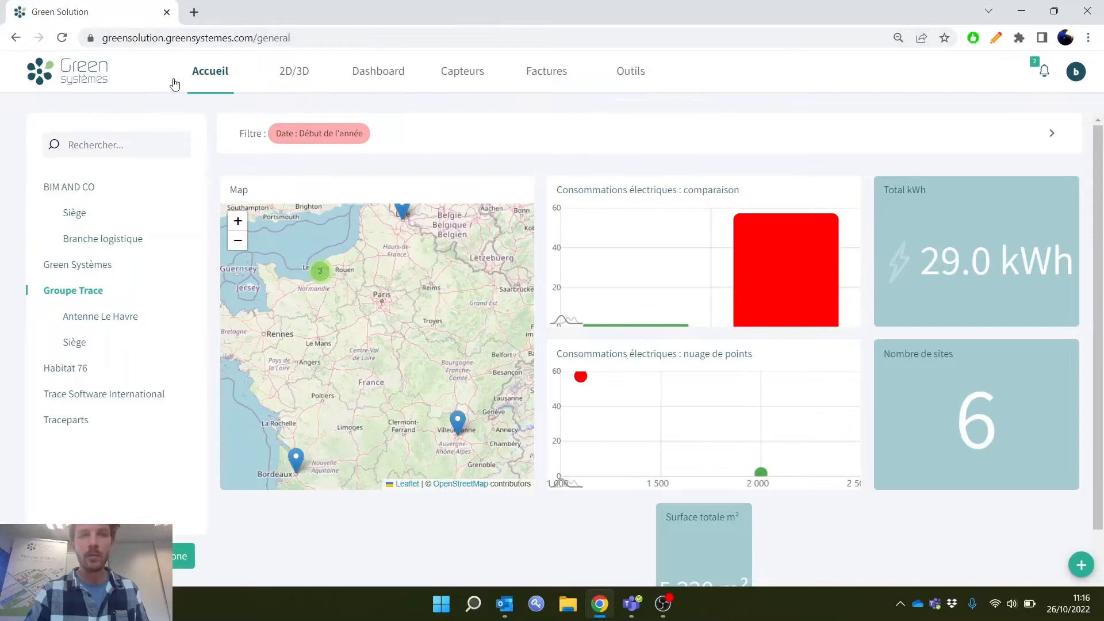
mouse_move(546, 75)
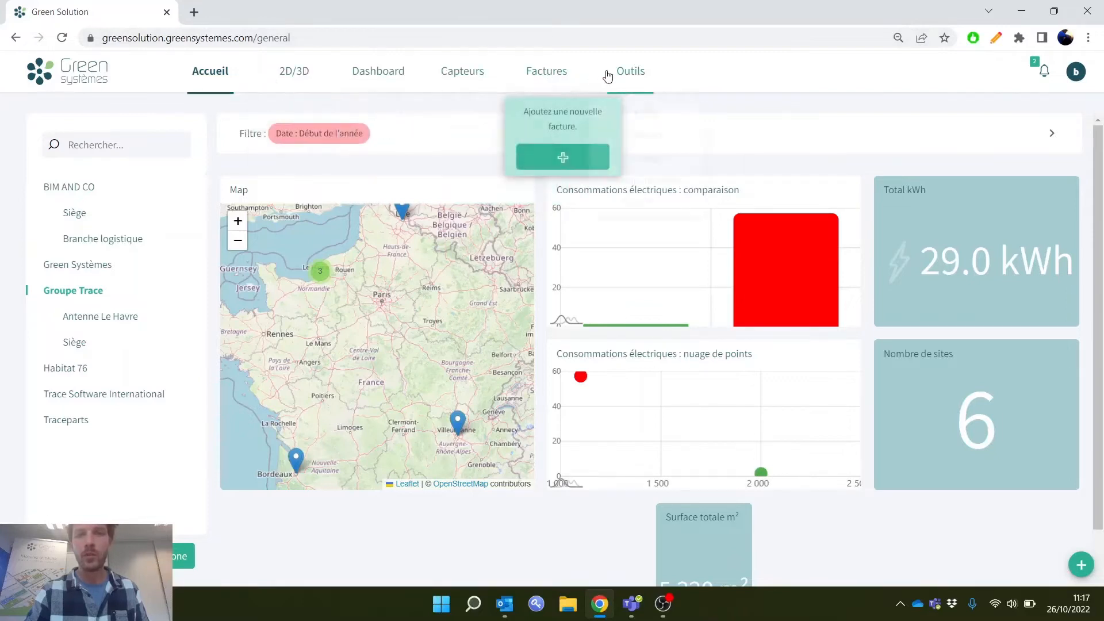
mouse_move(630, 74)
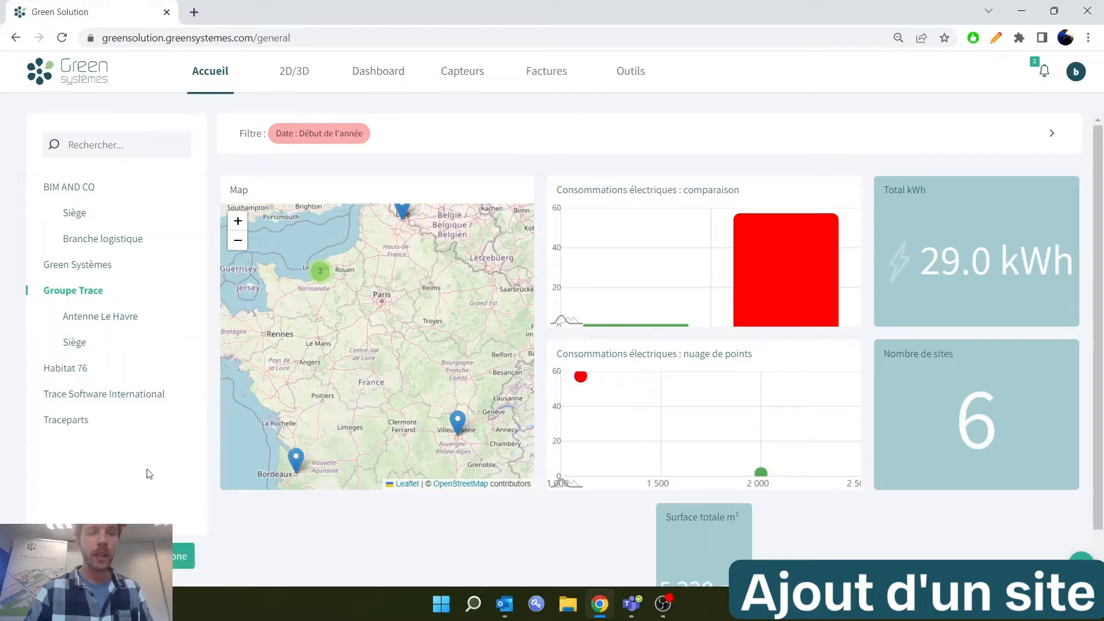
Review the Groupe Trace site's settings, such as surfaces, opening hours and address, and close them unchanged
mouse_move(182, 296)
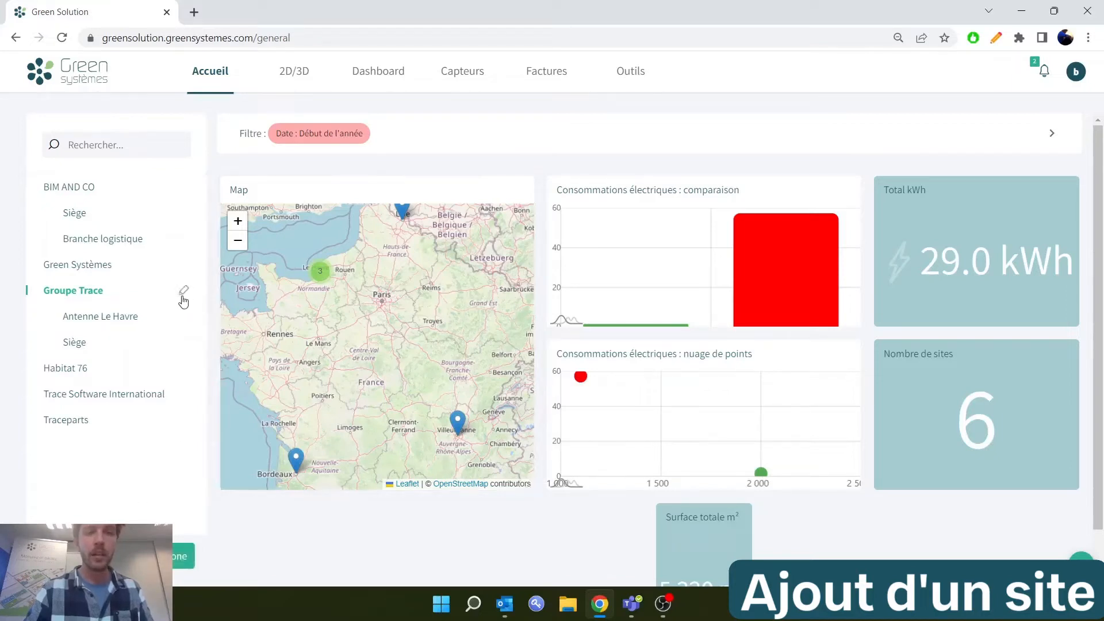
left_click(184, 294)
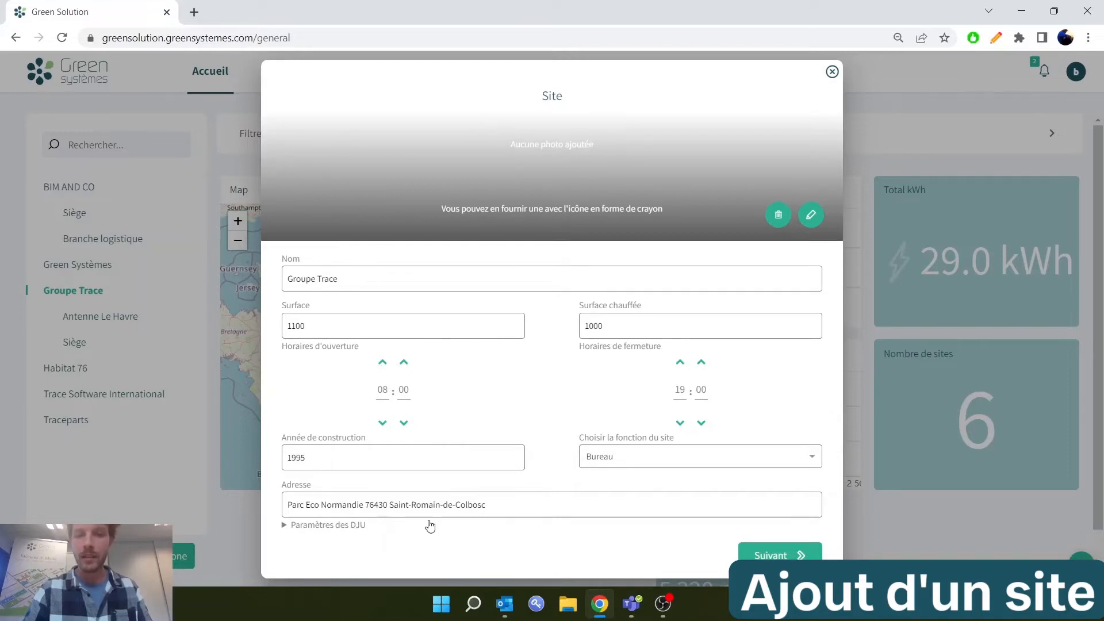
left_click(832, 71)
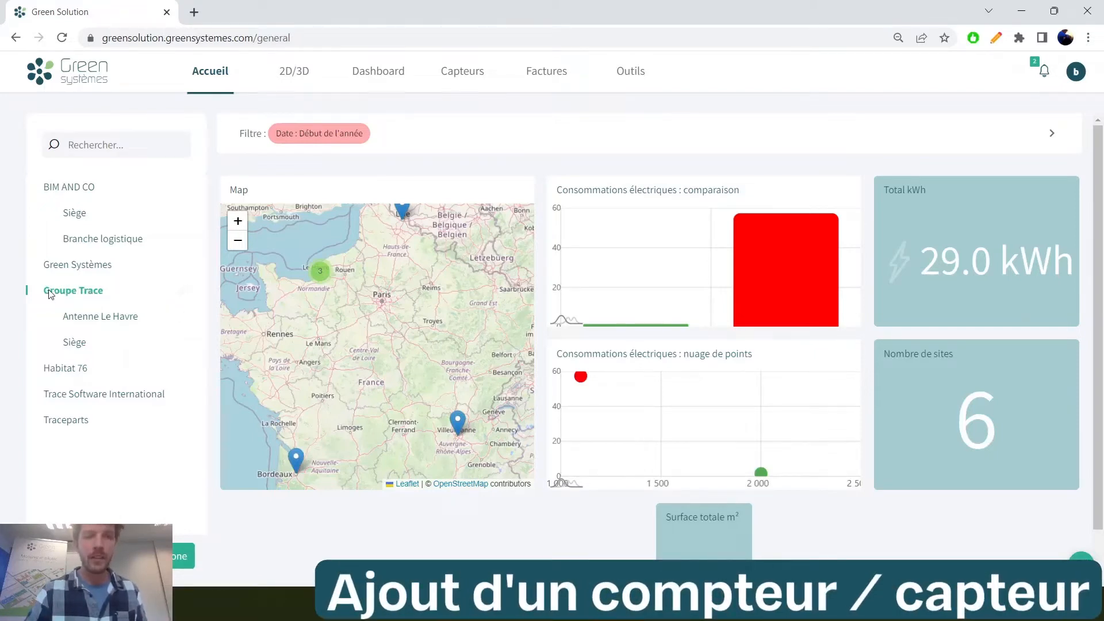
Open the sensors page and compare the sensor lists of the BIM AND CO and Groupe Trace sites
left_click(402, 211)
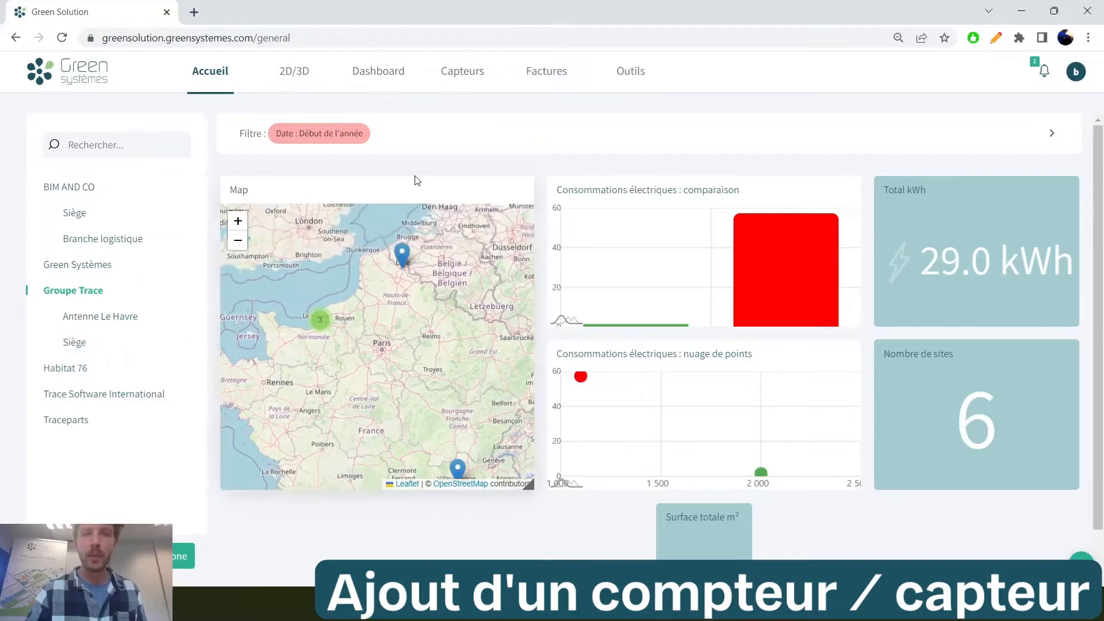
left_click(482, 81)
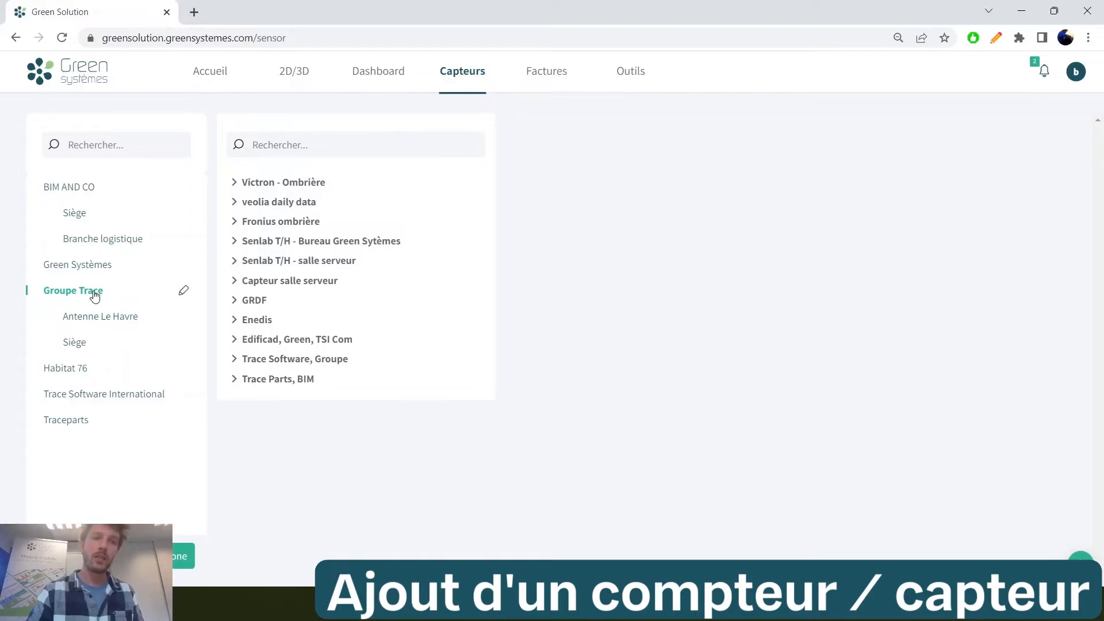
left_click(81, 191)
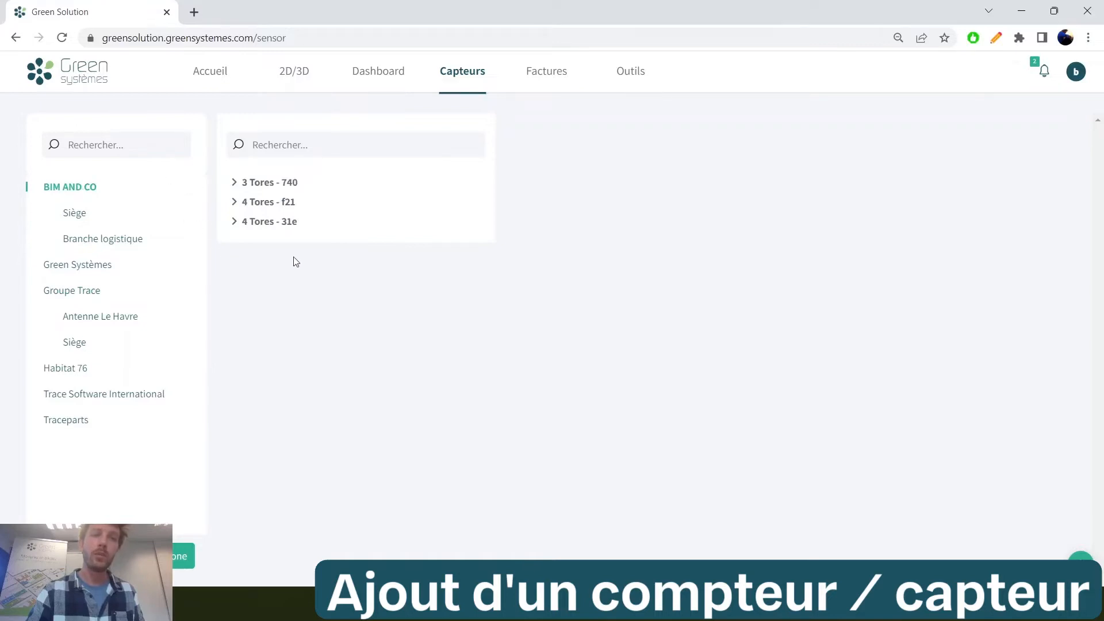
left_click(69, 293)
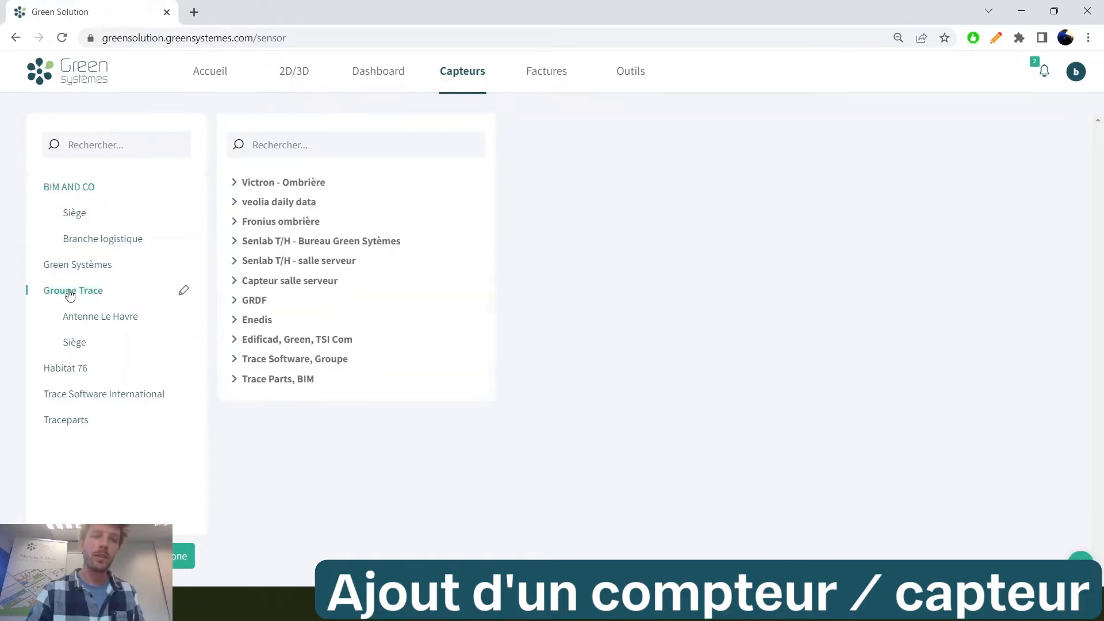
Examine the details and data channels of the Victron - Ombrière and Fronius ombrière devices
left_click(319, 187)
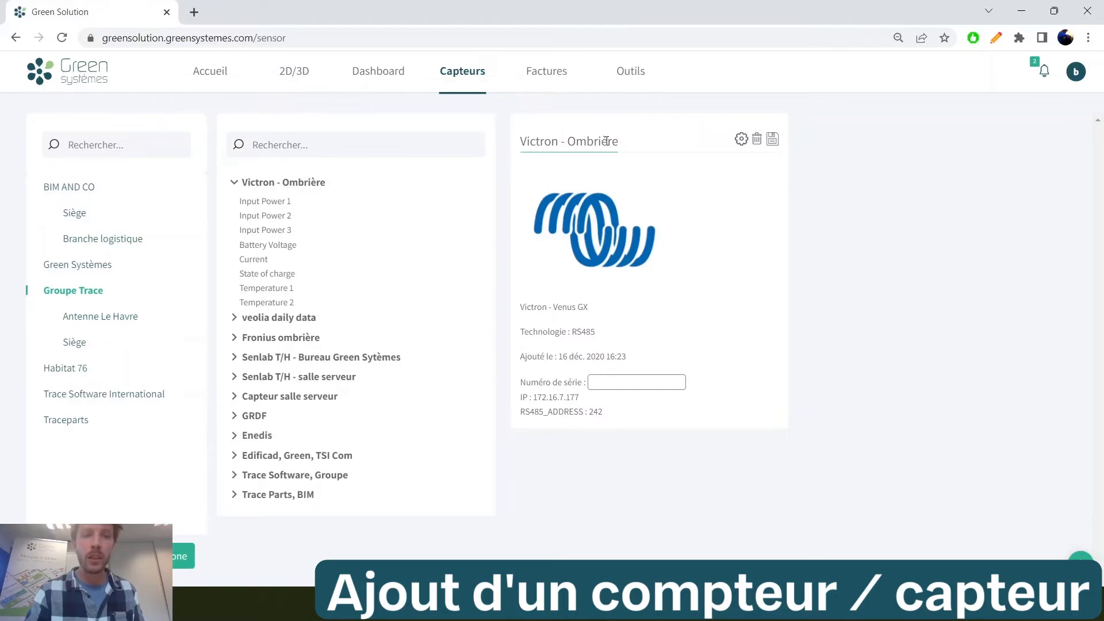
left_click(281, 337)
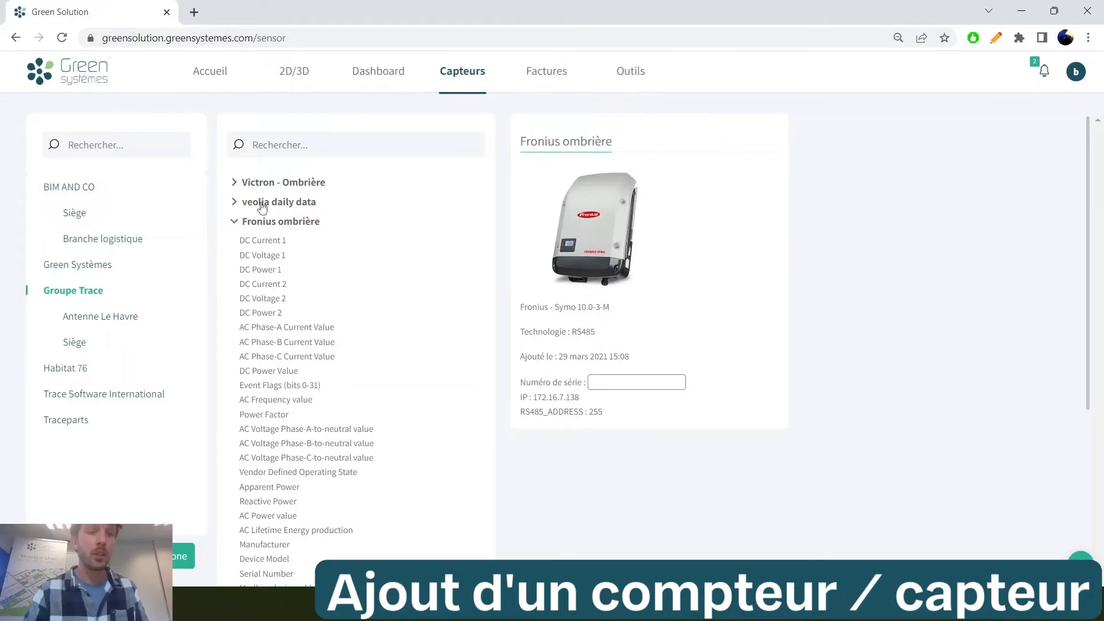
scroll(253, 241, "down", 1)
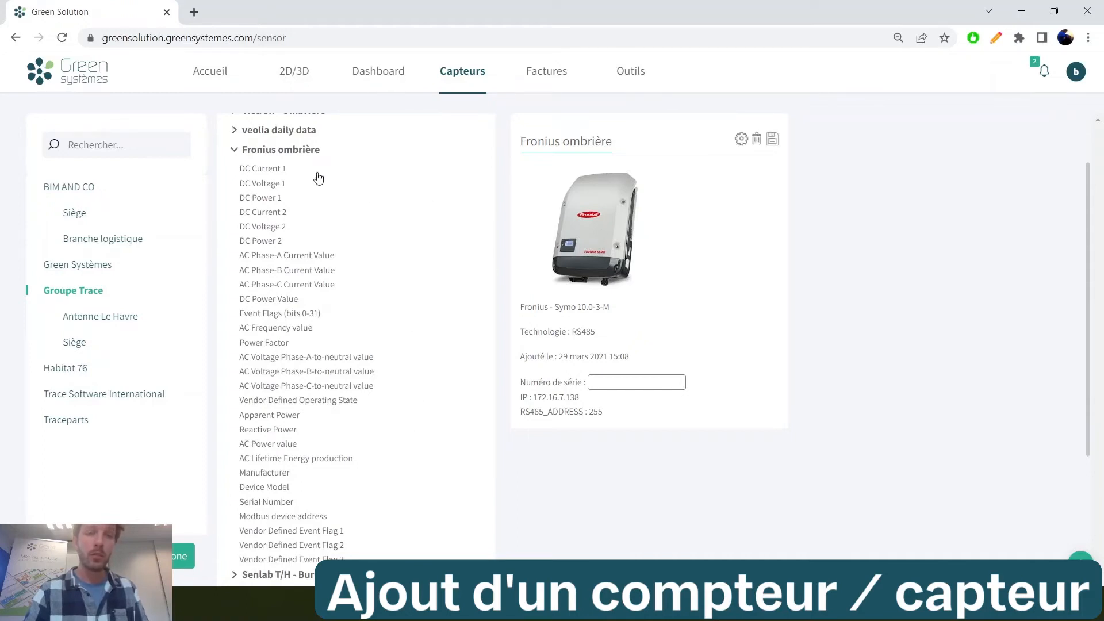
left_click(235, 150)
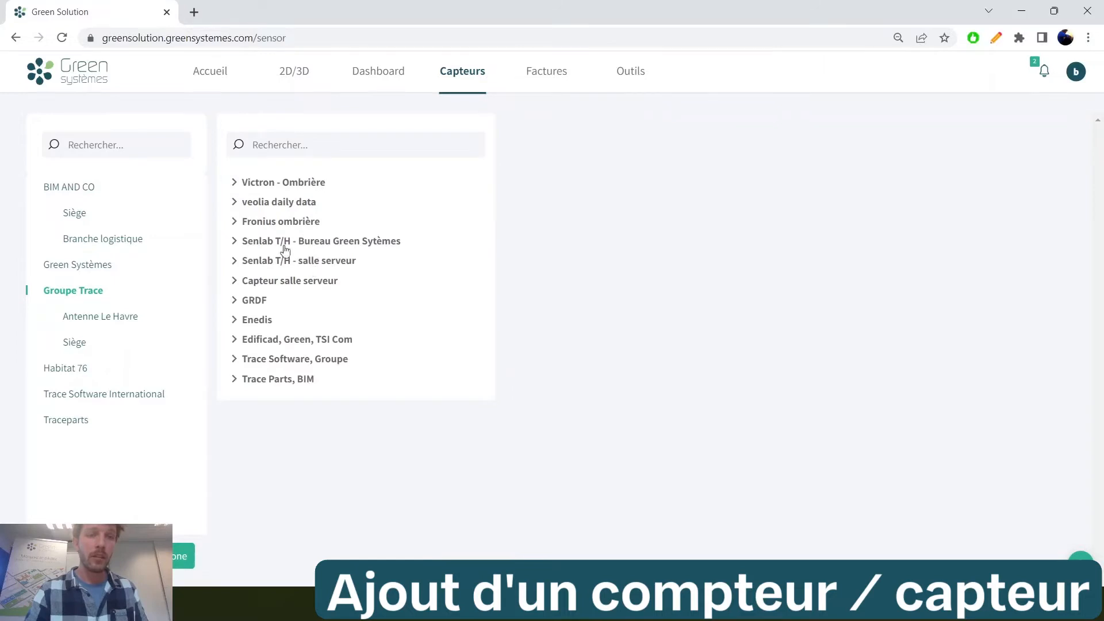
Examine the details of the Senlab T/H - salle serveur sensor and the GRDF and Enedis connectors
left_click(293, 261)
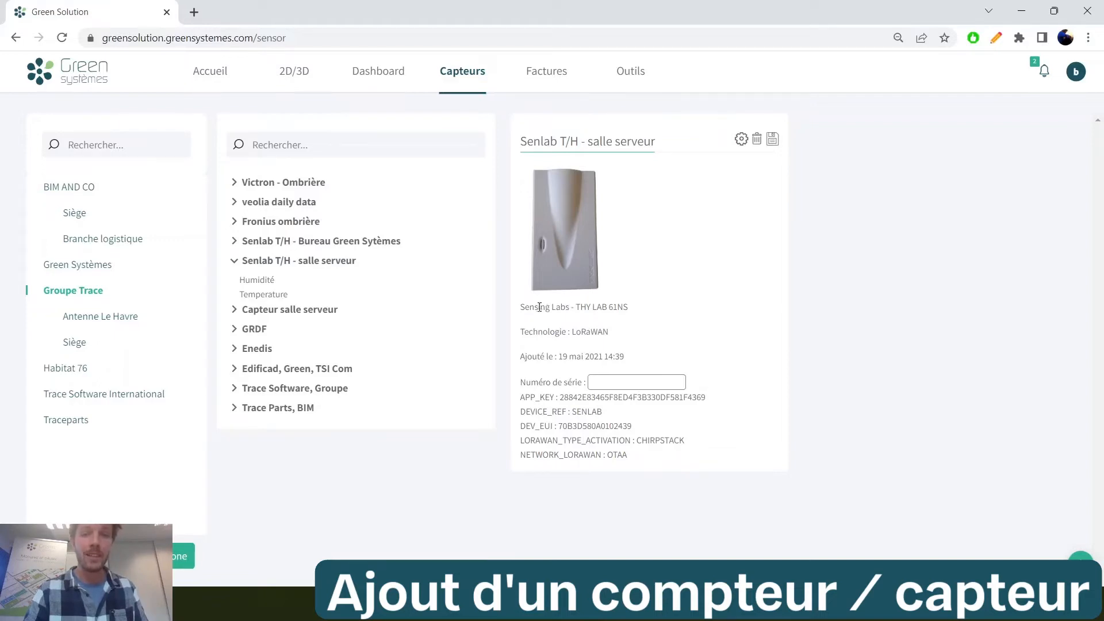
left_click_drag(575, 307, 619, 310)
left_click(254, 329)
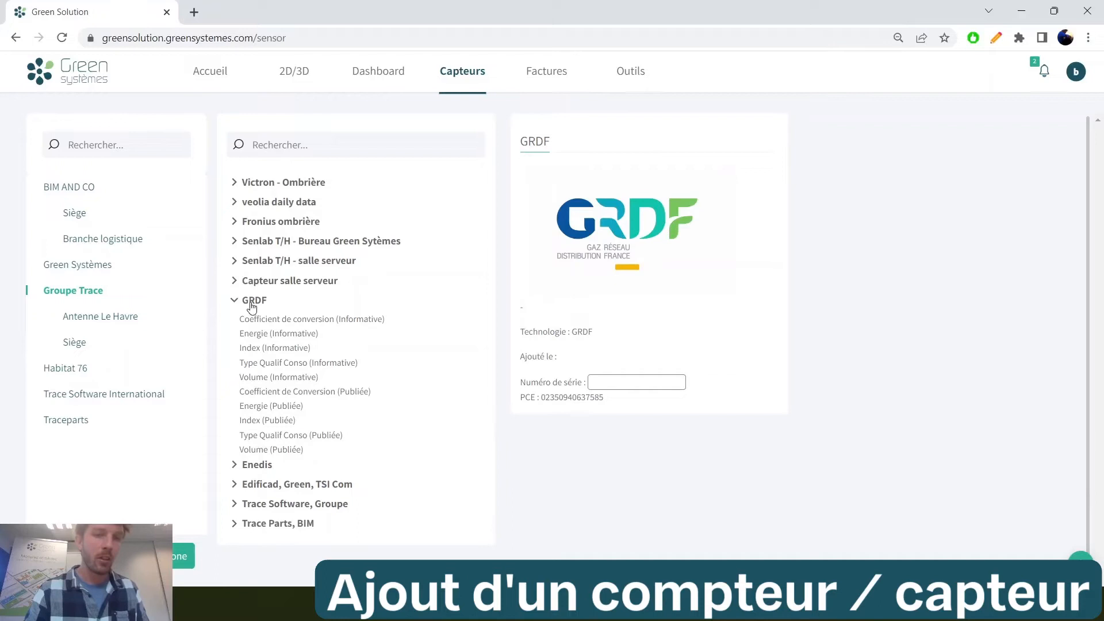
left_click(243, 467)
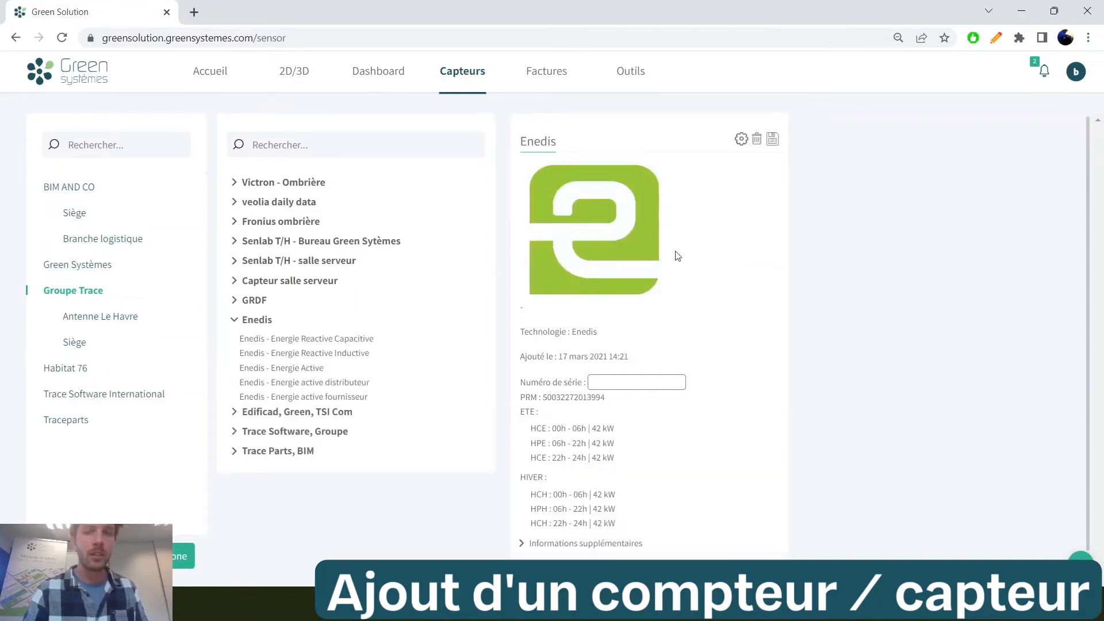
Check the technology of the Edificad, Green, TSI Com meter and the PRM of the Enedis connector
left_click(285, 412)
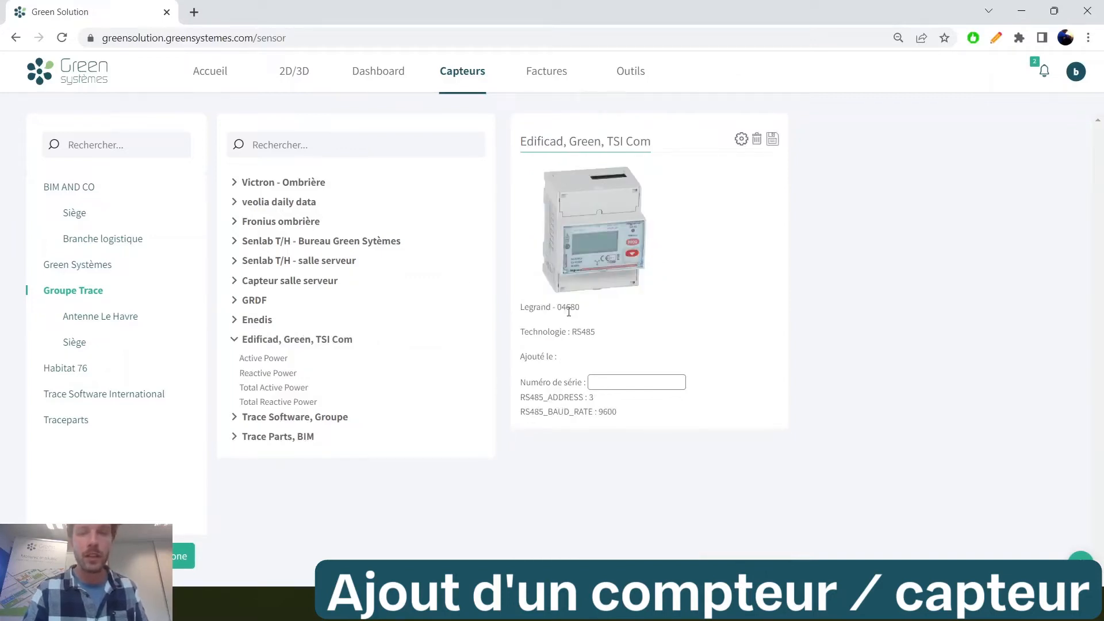
left_click_drag(597, 332, 575, 334)
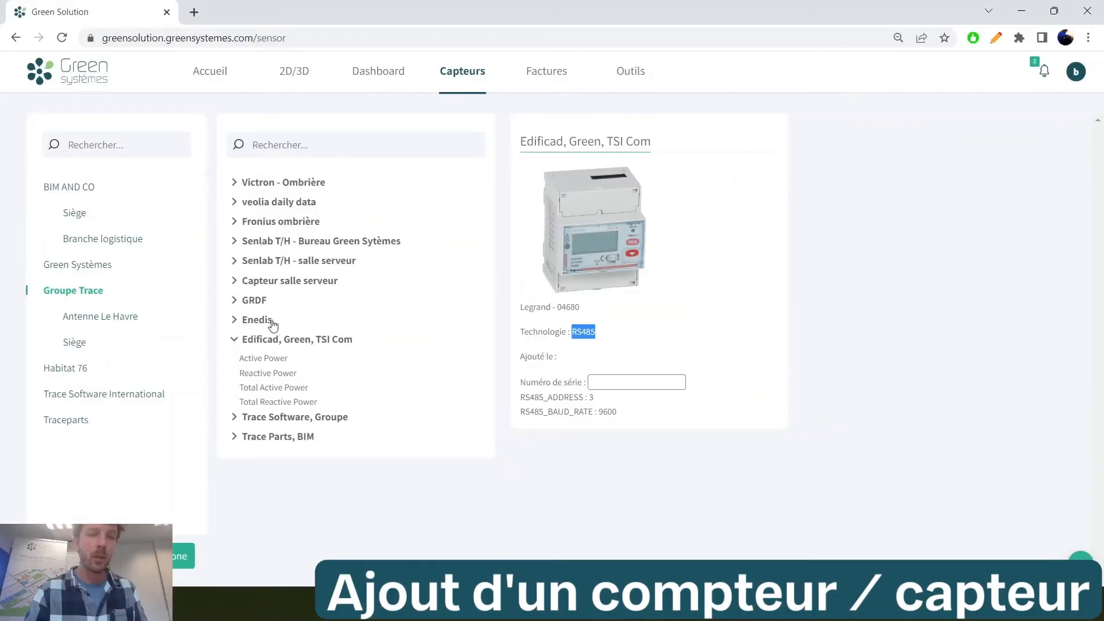
left_click(270, 325)
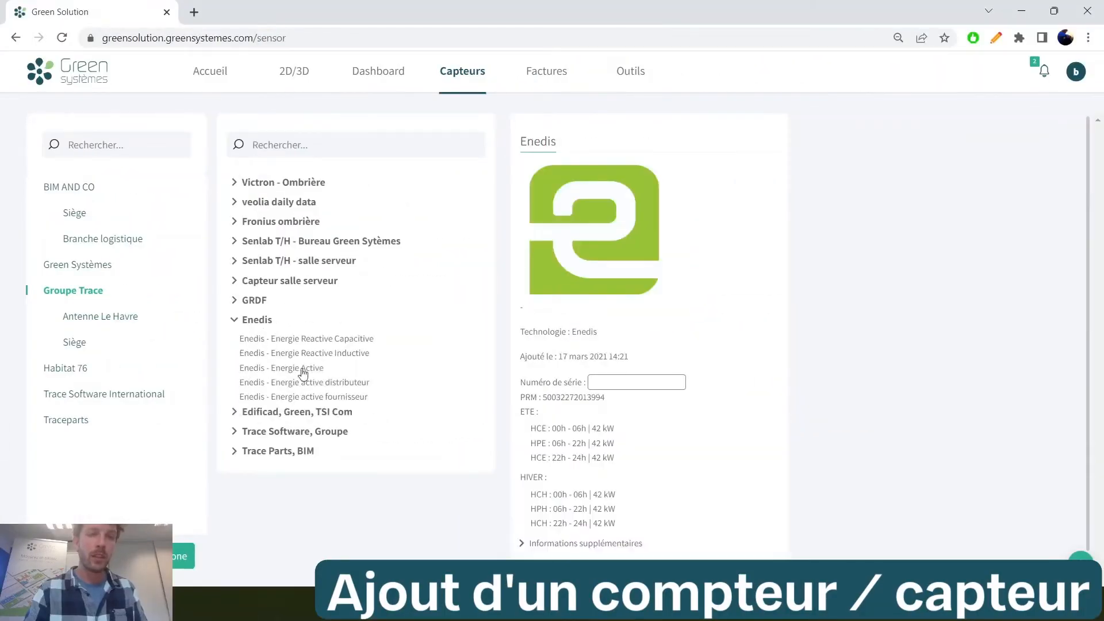
left_click_drag(609, 398, 546, 406)
key("ctrl+c")
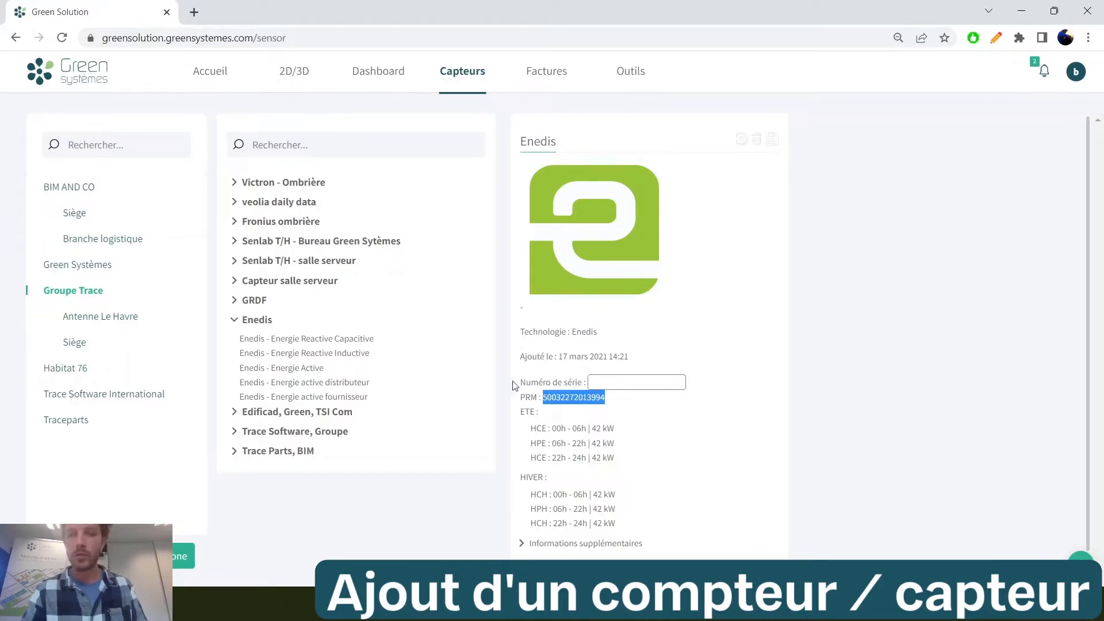
Start adding a new connector for Groupe Trace with Enedis as the flow's supplier
left_click(1080, 561)
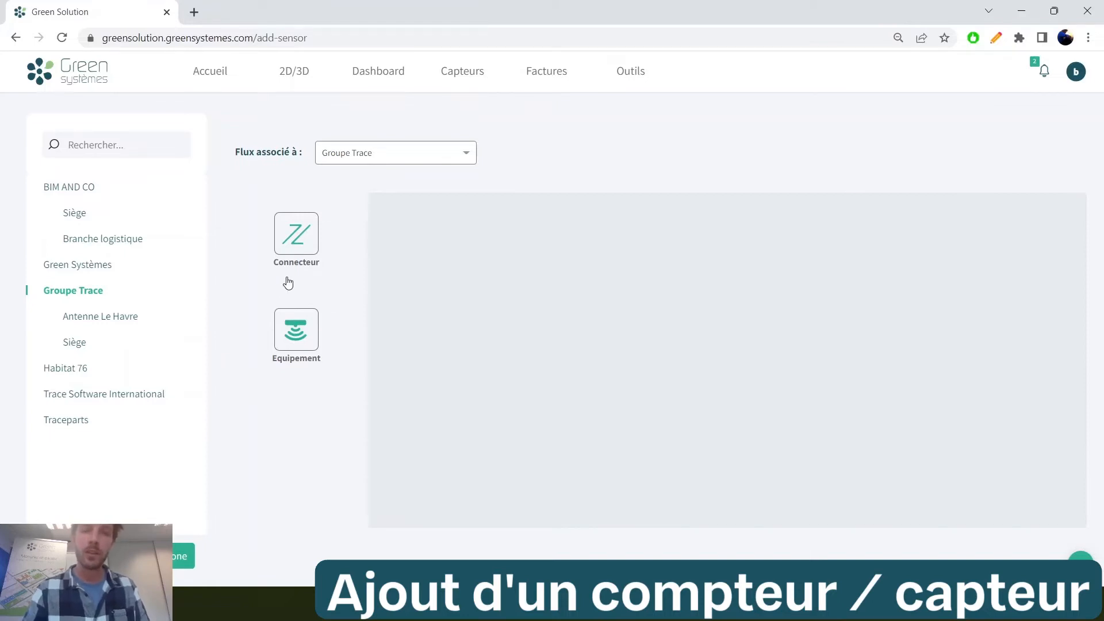
left_click(304, 244)
left_click_drag(406, 233, 507, 230)
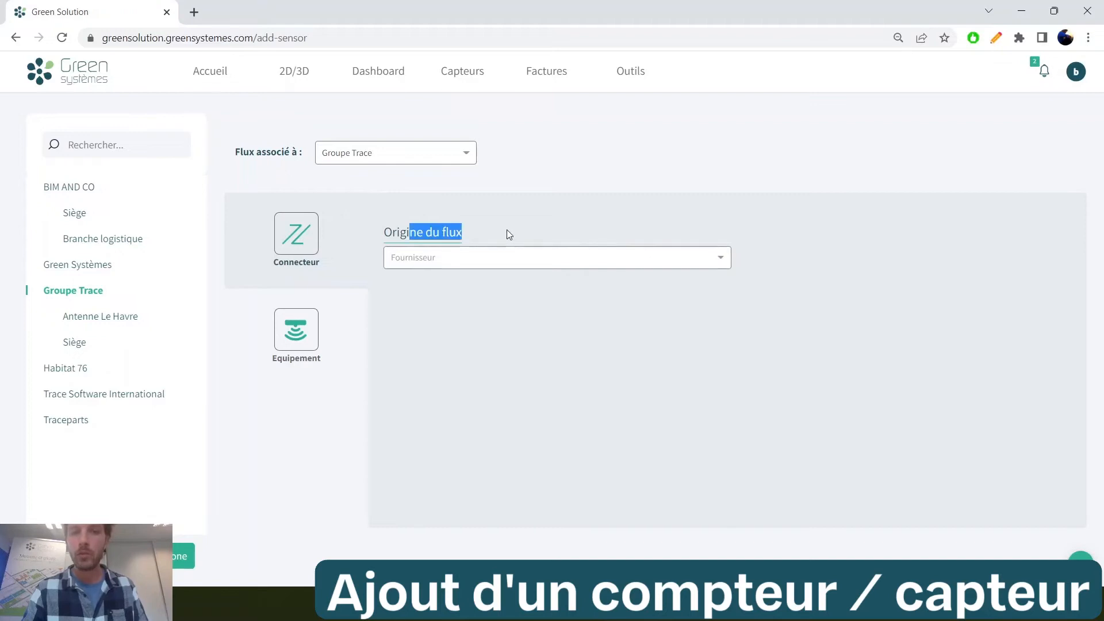
left_click(489, 264)
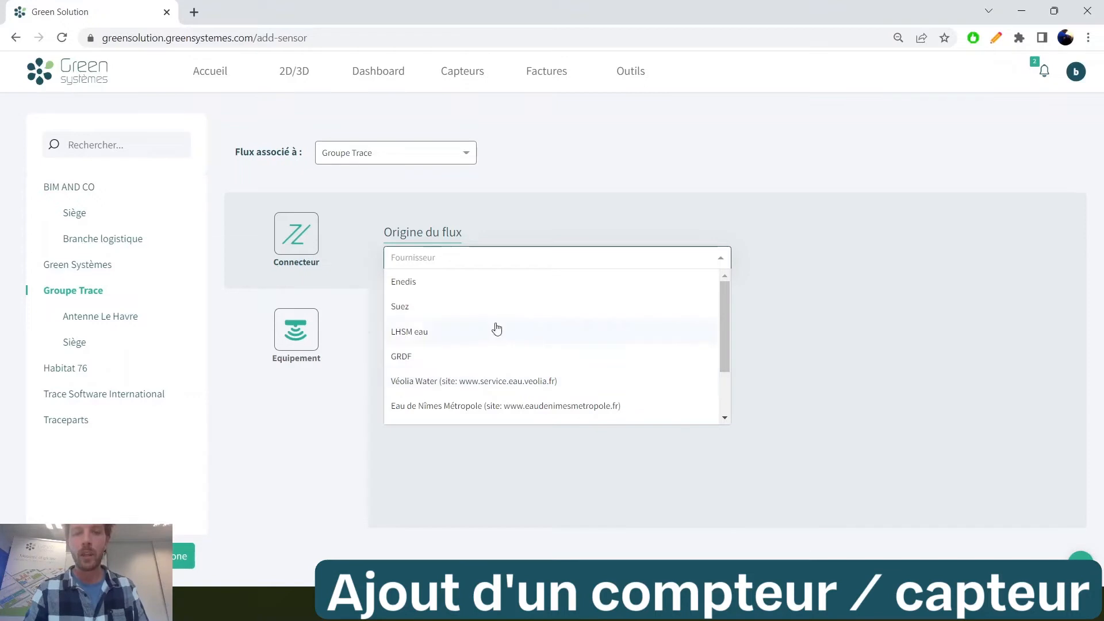
left_click(492, 288)
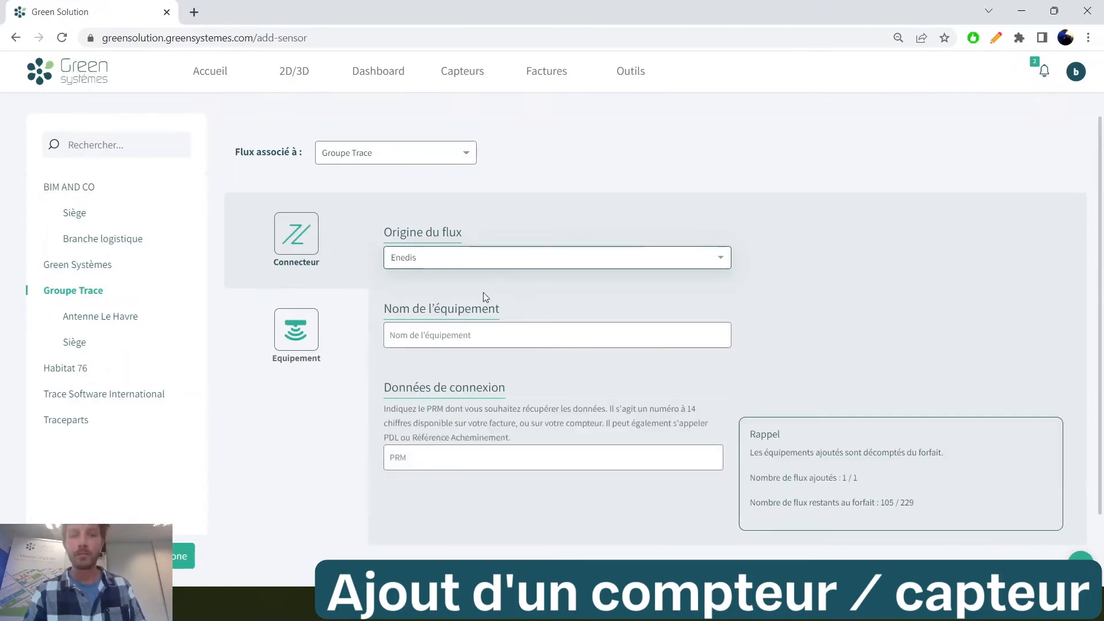
Name the Enedis equipment PRM ENEDIS GT and enter its PRM number in the connection data
left_click(469, 339)
type("PRM ENEDIS GT")
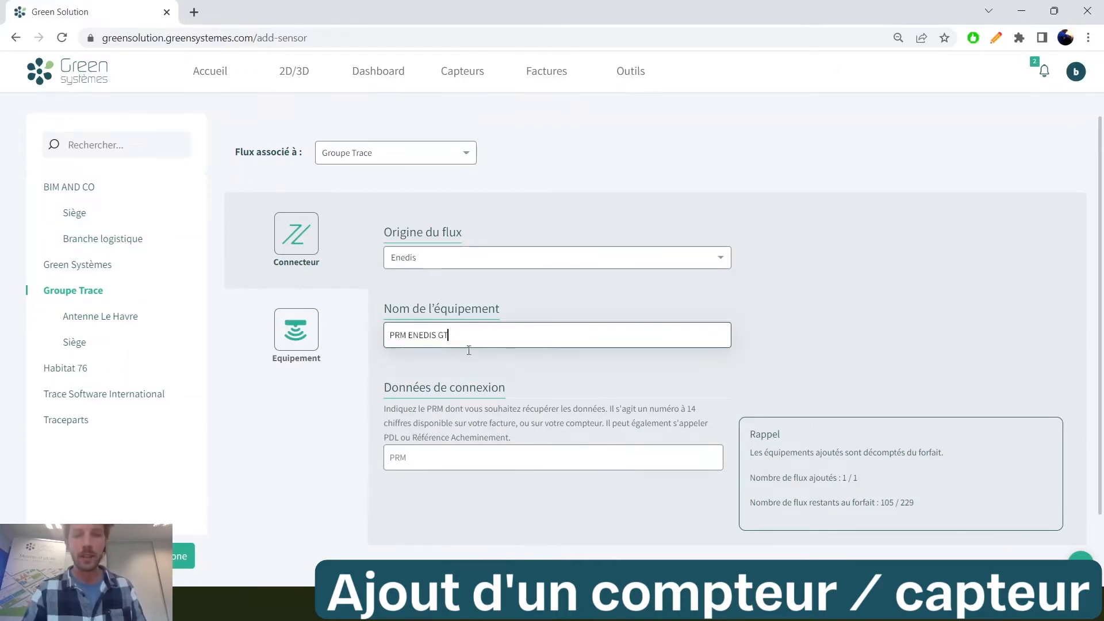
left_click(439, 458)
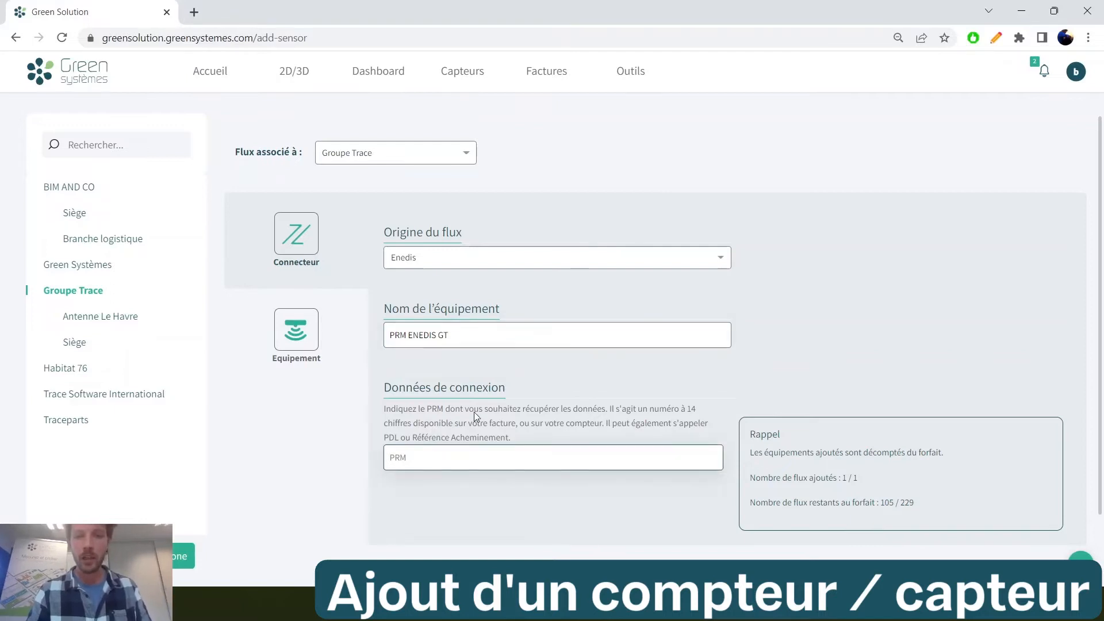
type("123")
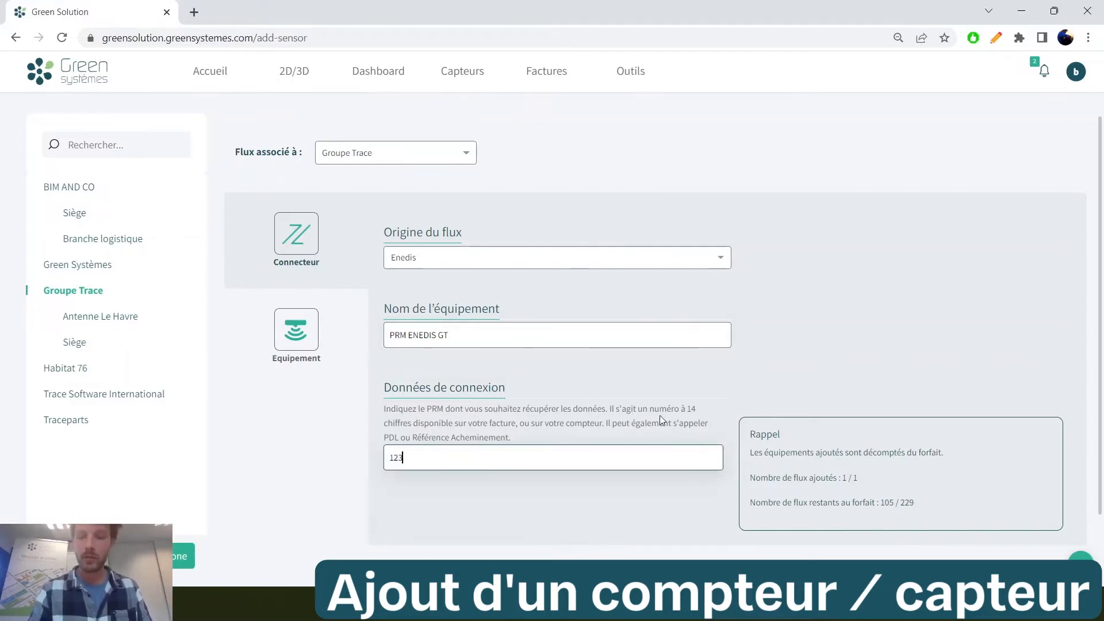
type("45678912345")
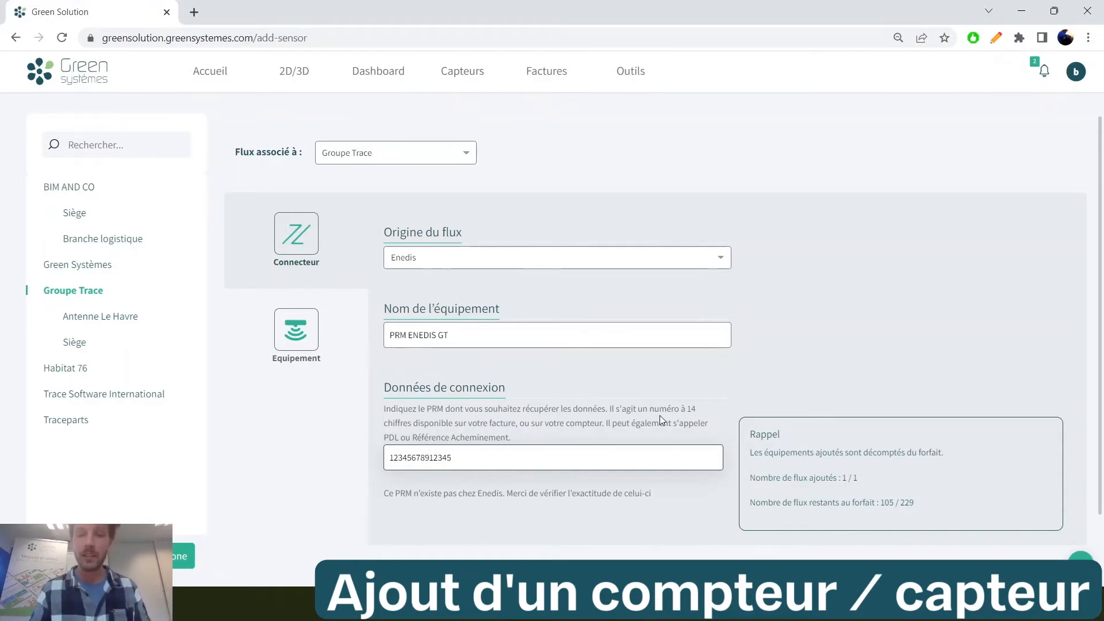
Replace the trial PRM with the meter's actual PRM number and confirm the address proposed for it
key("BackSpace")
key("BackSpace")
key("BackSpace")
key("BackSpace")
key("BackSpace")
key("BackSpace")
key("BackSpace")
key("BackSpace")
key("BackSpace")
key("BackSpace")
key("BackSpace")
key("BackSpace")
key("BackSpace")
key("BackSpace")
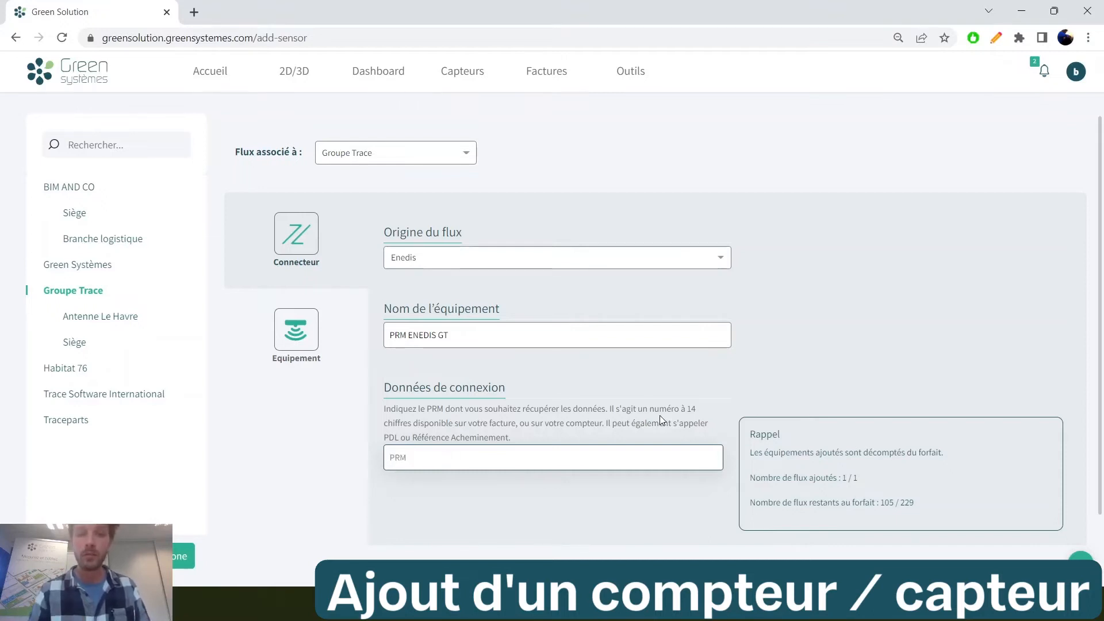
key("ctrl+v")
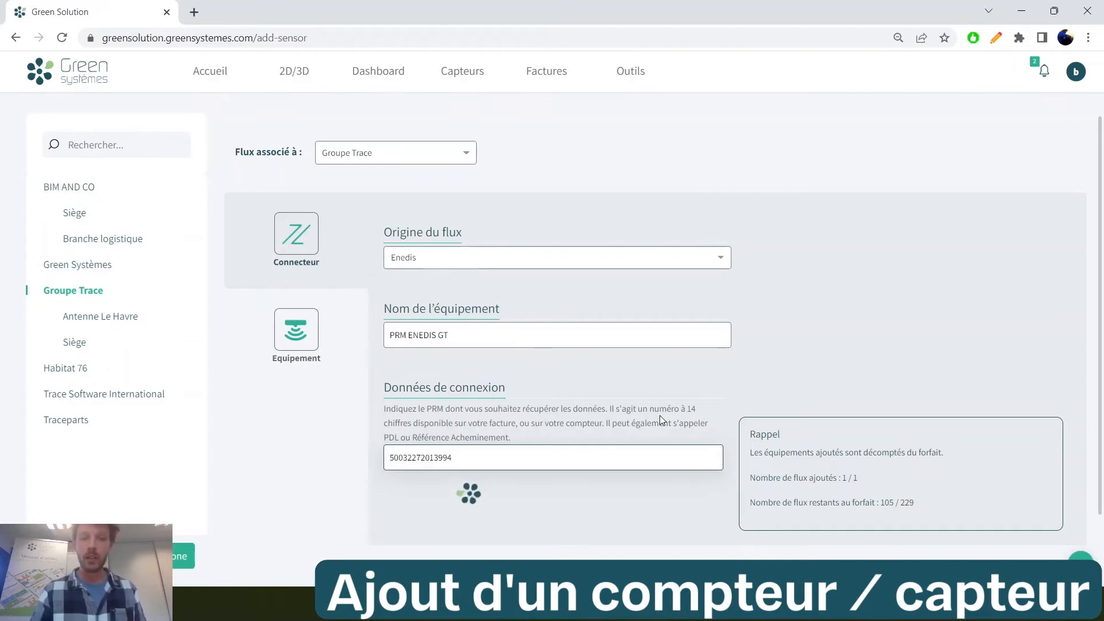
scroll(598, 465, "down", 1)
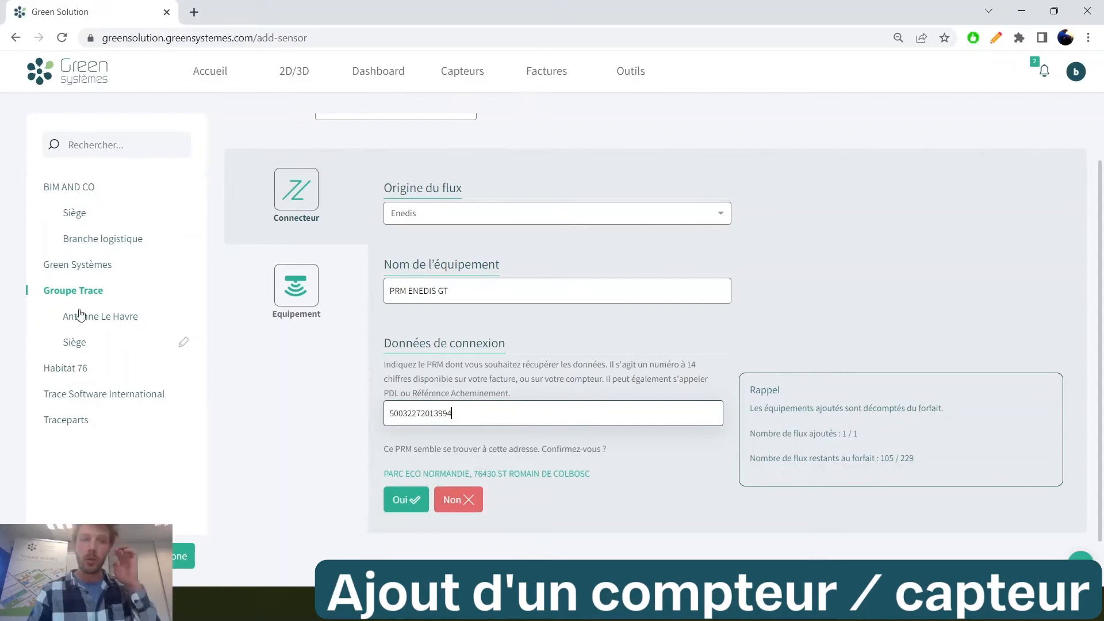
left_click(399, 490)
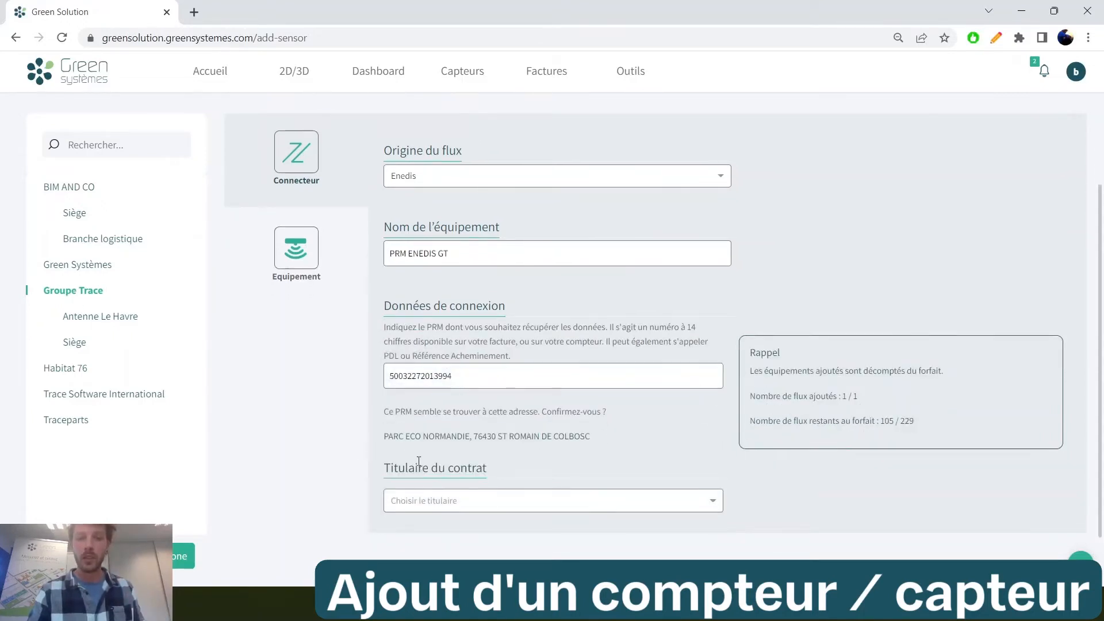
Set the contract holder to Je demande le consentement du titulaire, with a holder who is not a user of the software
left_click(473, 502)
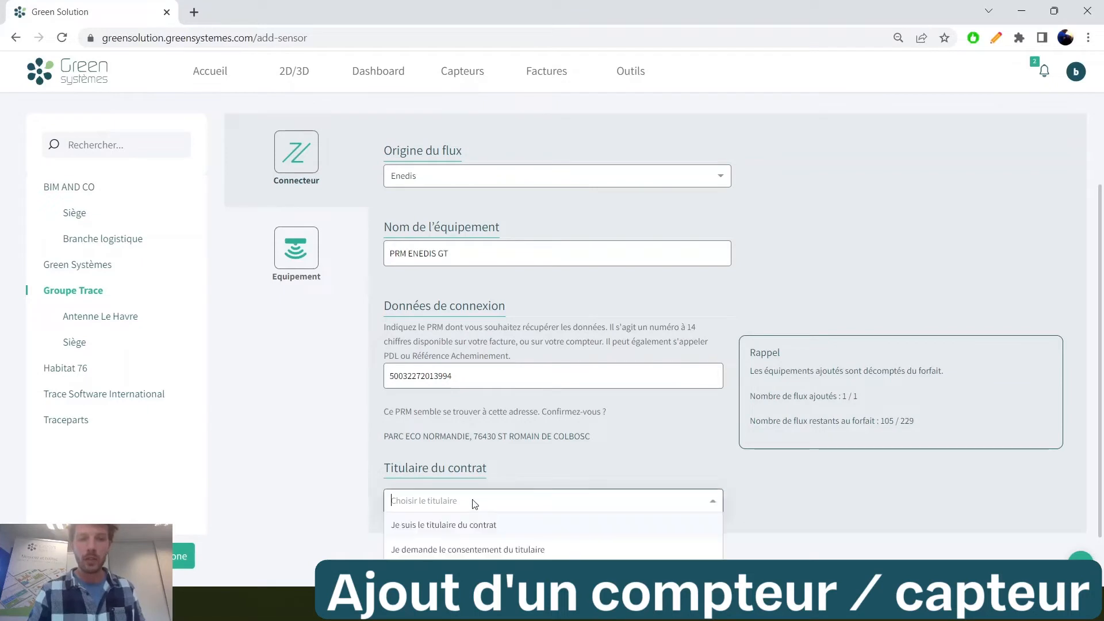
left_click(441, 551)
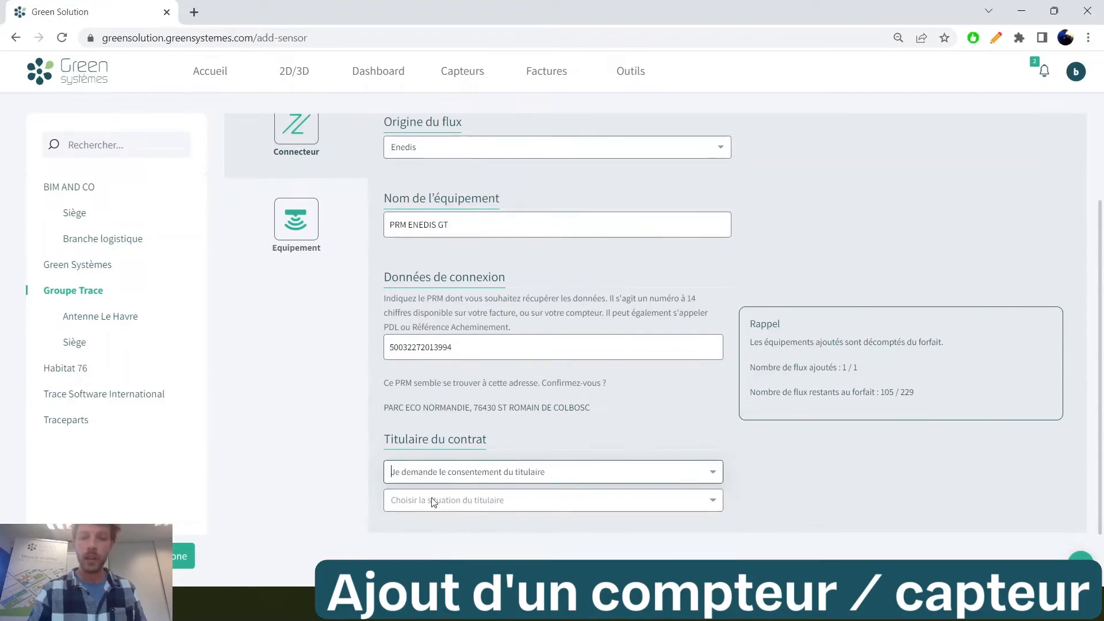
left_click(434, 501)
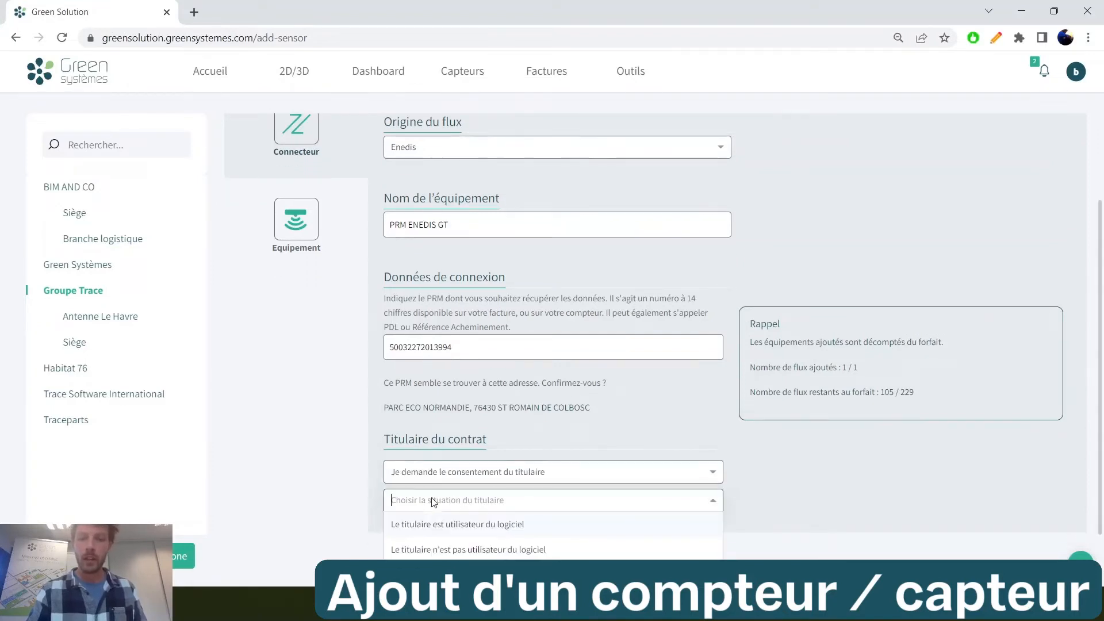
left_click(465, 550)
Go through the holder's name and mail fields, accept the personal data notice and request the authorization
scroll(458, 518, "down", 3)
left_click(428, 399)
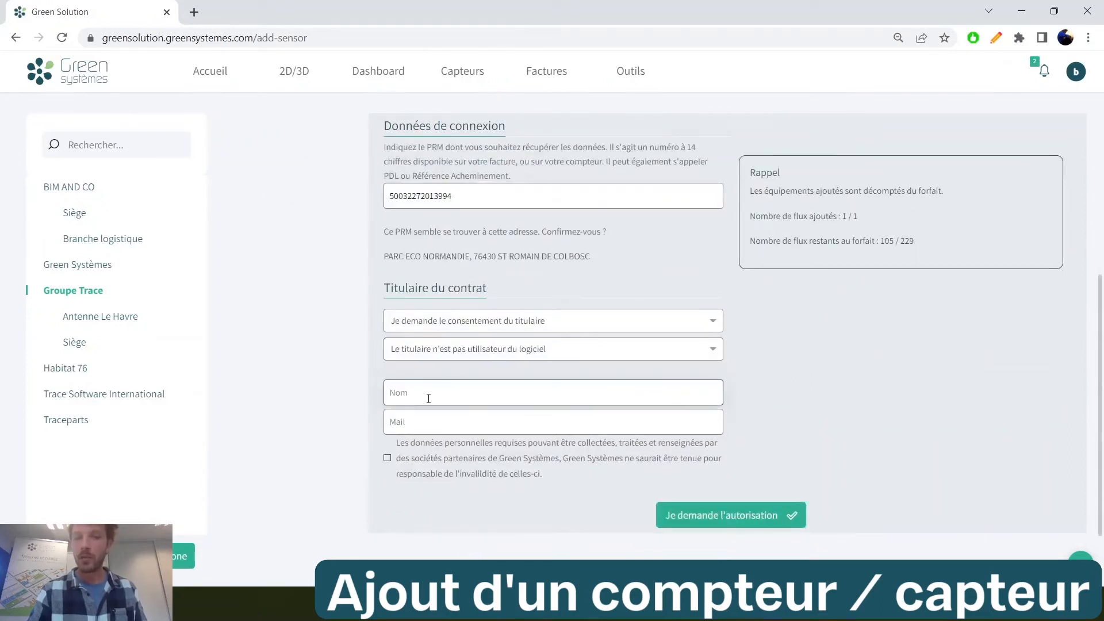
left_click(427, 424)
left_click(388, 459)
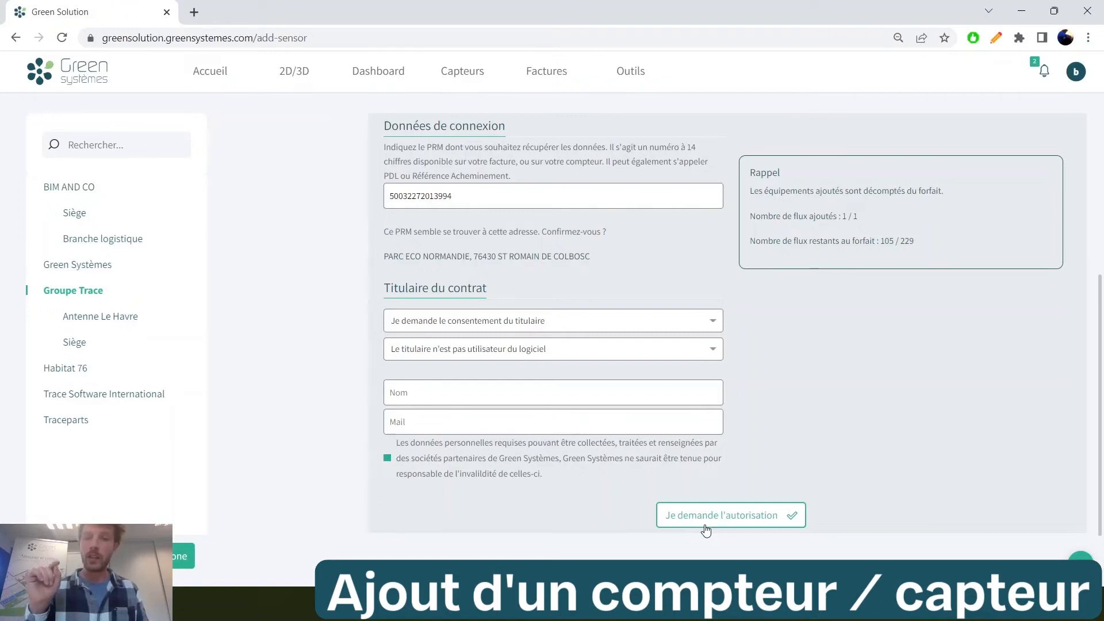
left_click(707, 528)
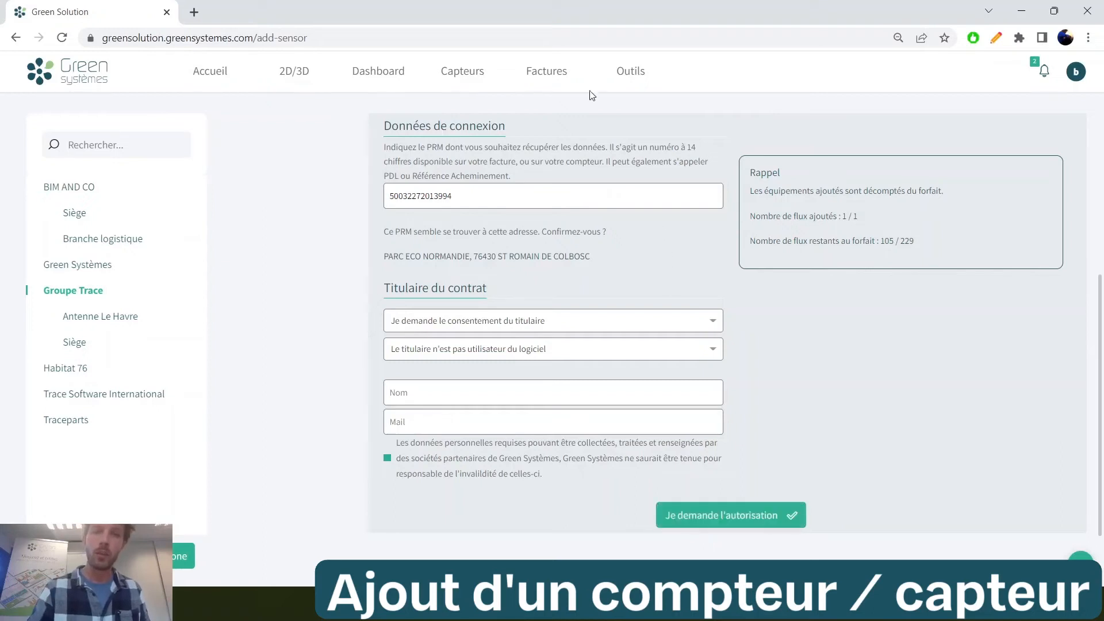
Start adding a new equipment for Groupe Trace and choose the Legrand 04677 - RS485 model
left_click(463, 71)
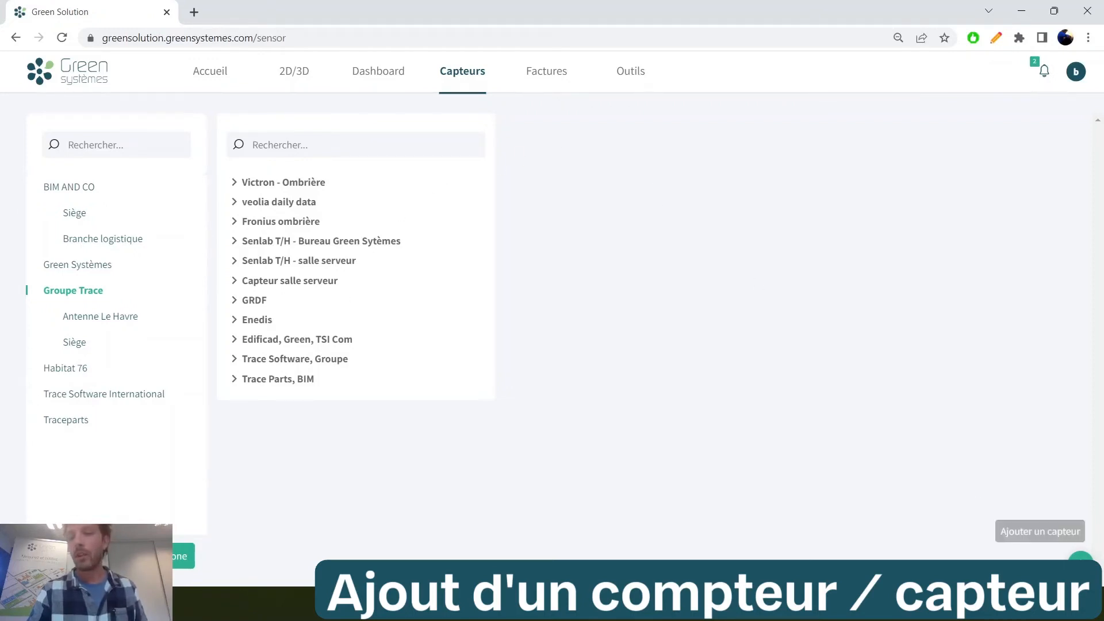
left_click(1080, 559)
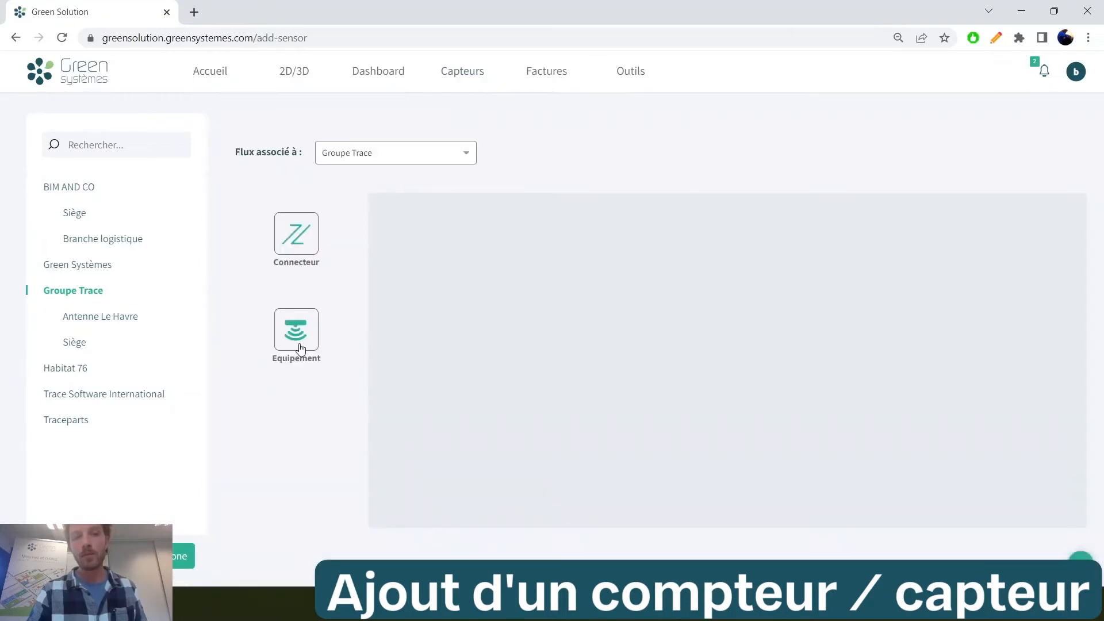
left_click(300, 349)
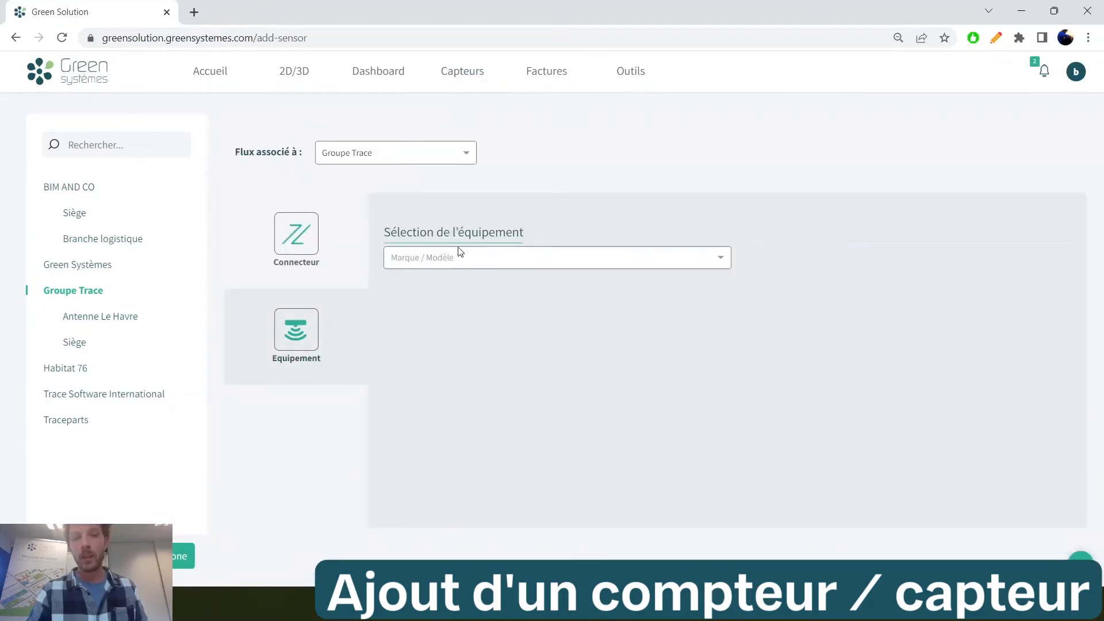
left_click(477, 259)
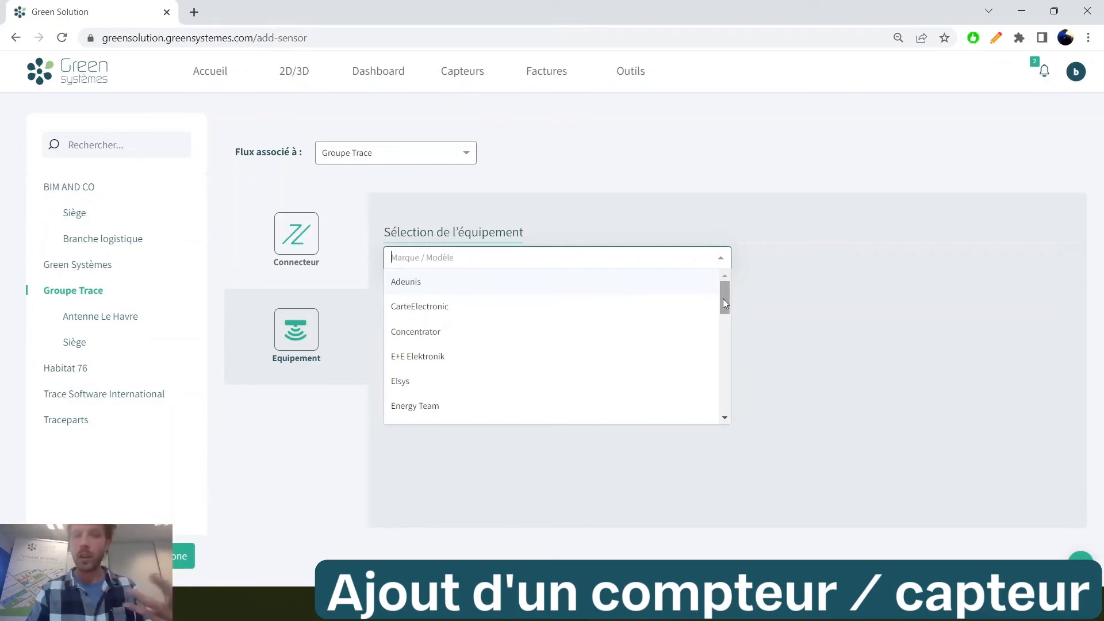
left_click_drag(724, 299, 700, 378)
left_click(412, 339)
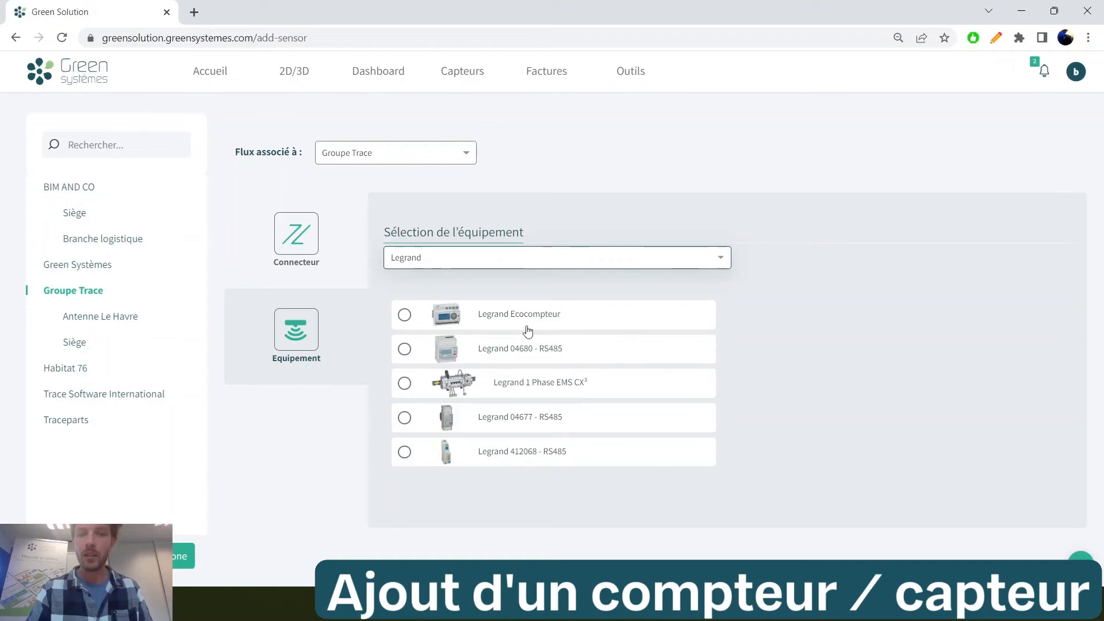
left_click(524, 421)
Associate the equipment with the TGBT Green Box and submit RS485 slave address 3, baud rate 9600 and multiplier coefficient 12
left_click(464, 307)
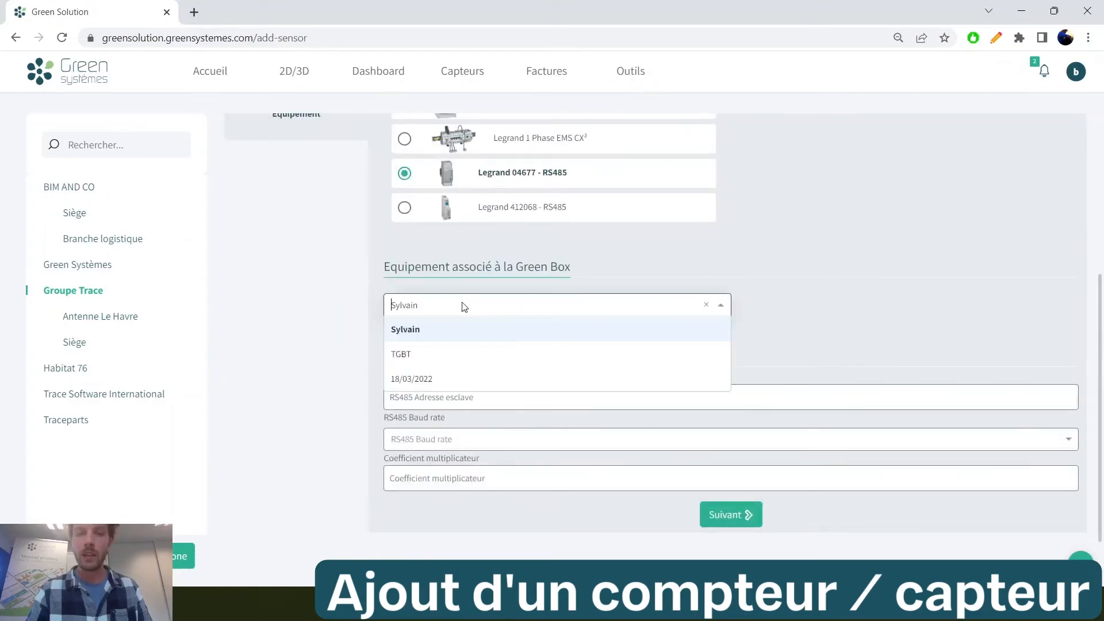
left_click(433, 361)
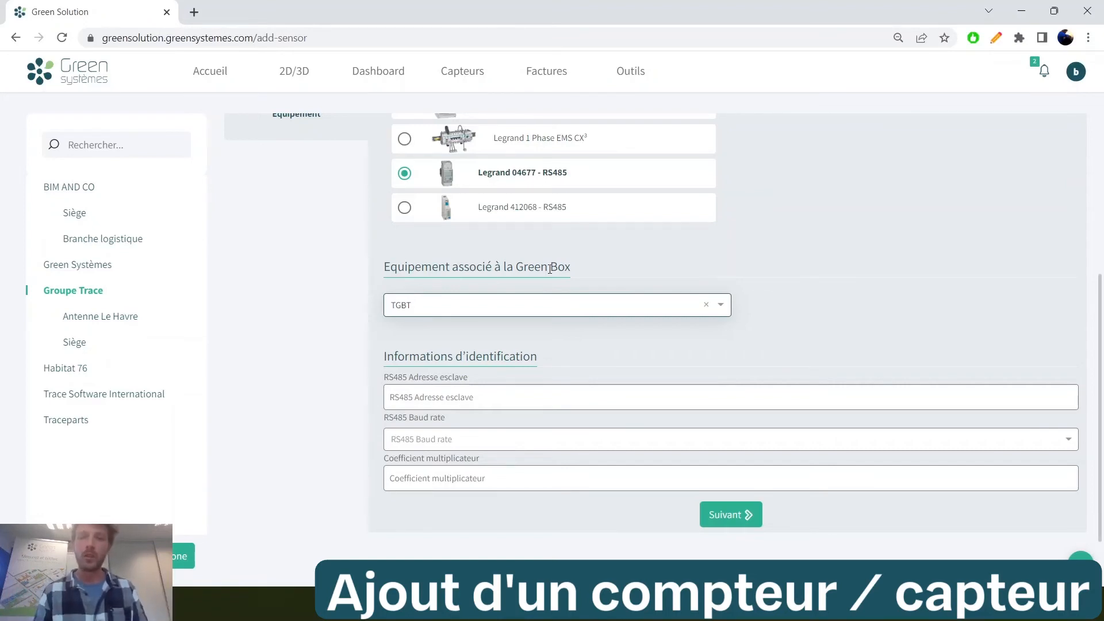
left_click(525, 396)
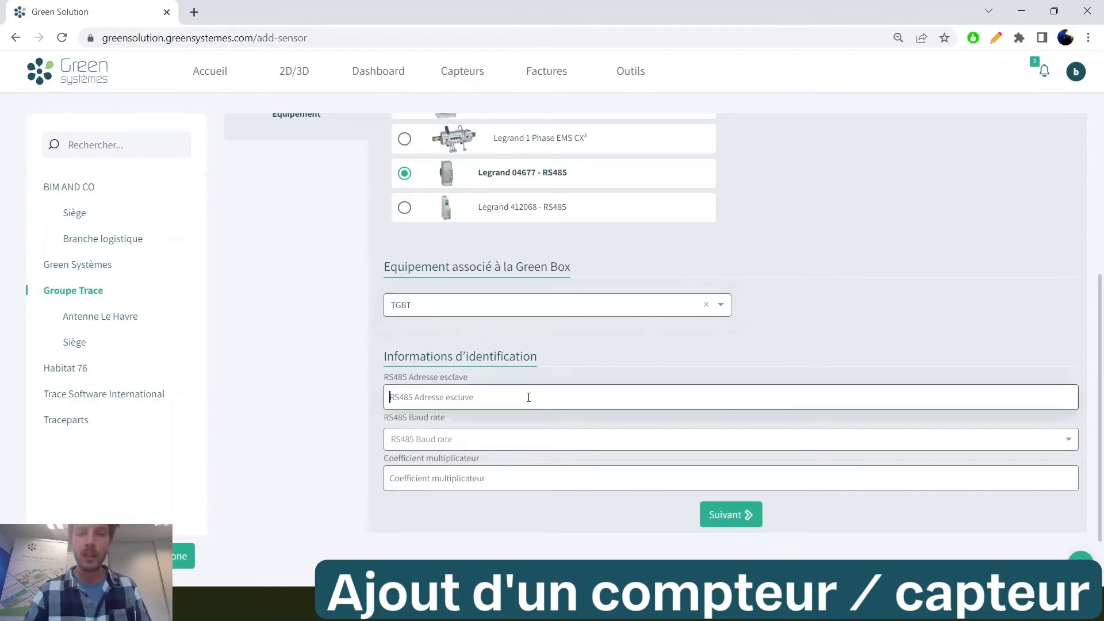
left_click(483, 440)
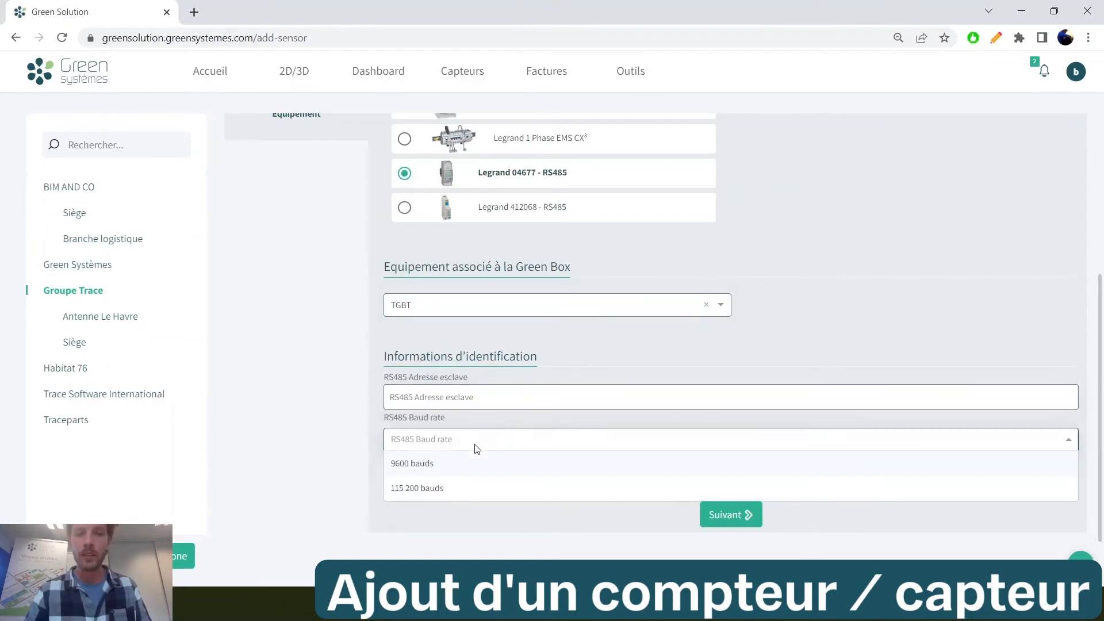
left_click(467, 464)
left_click(467, 396)
type("3")
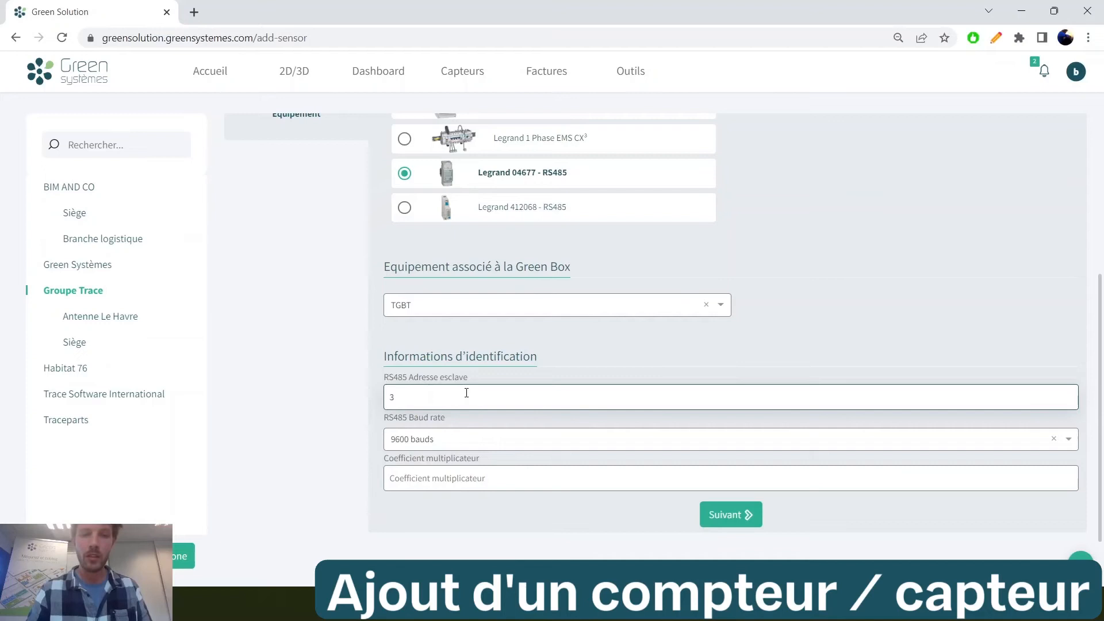
left_click(430, 488)
type("12")
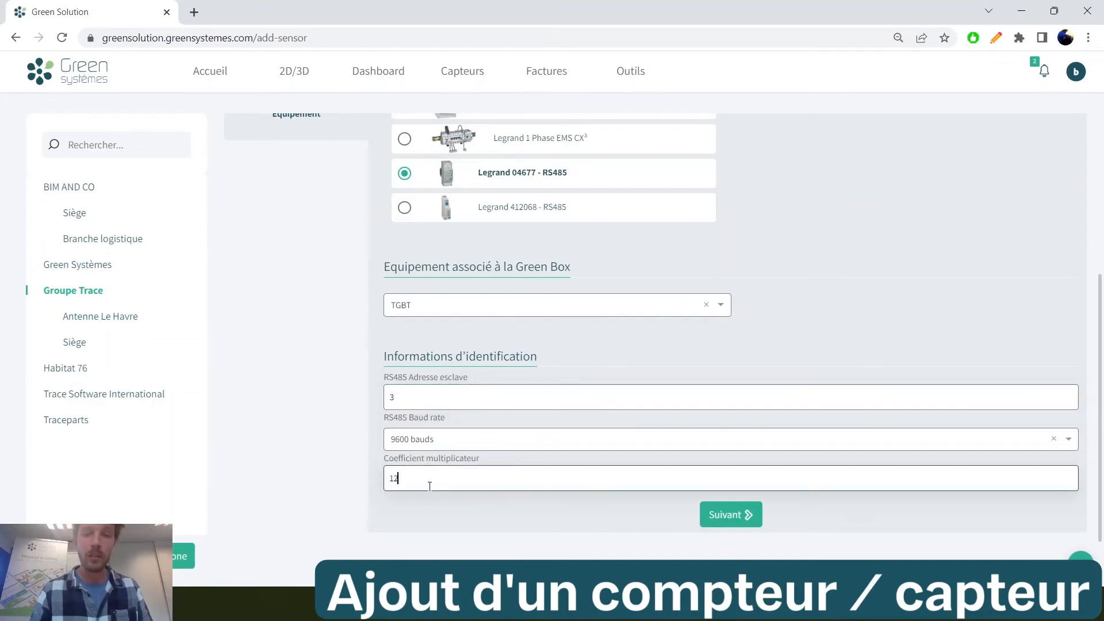
left_click(711, 517)
Name the equipment LEGRAND and include its Legrand - 1 phase - Energie Positive Active data
left_click(452, 254)
type("LEGRA")
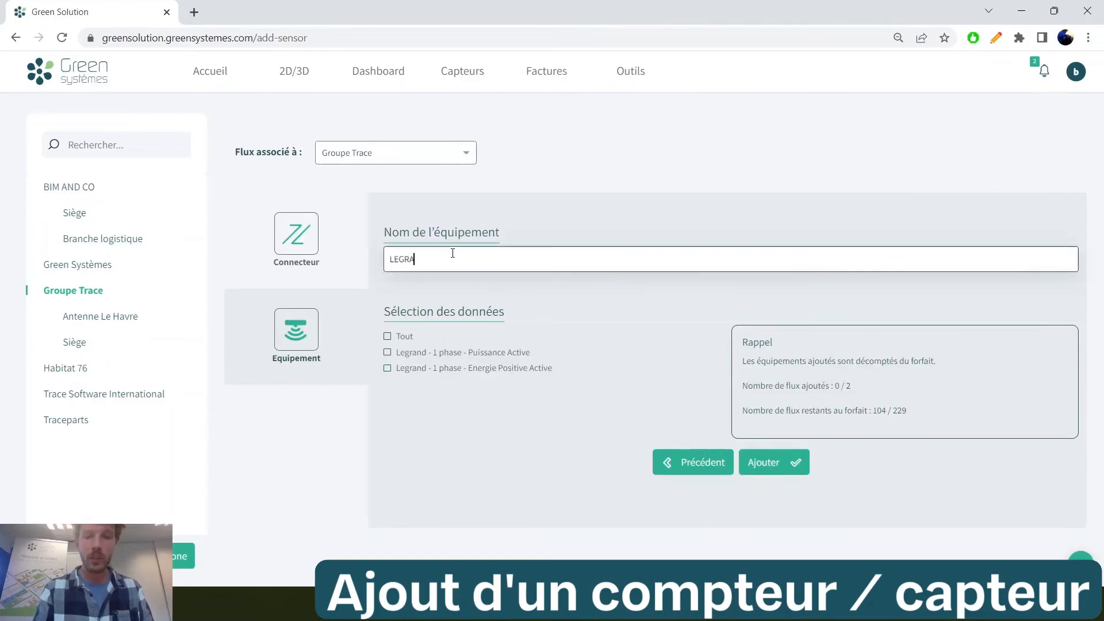
type("ND")
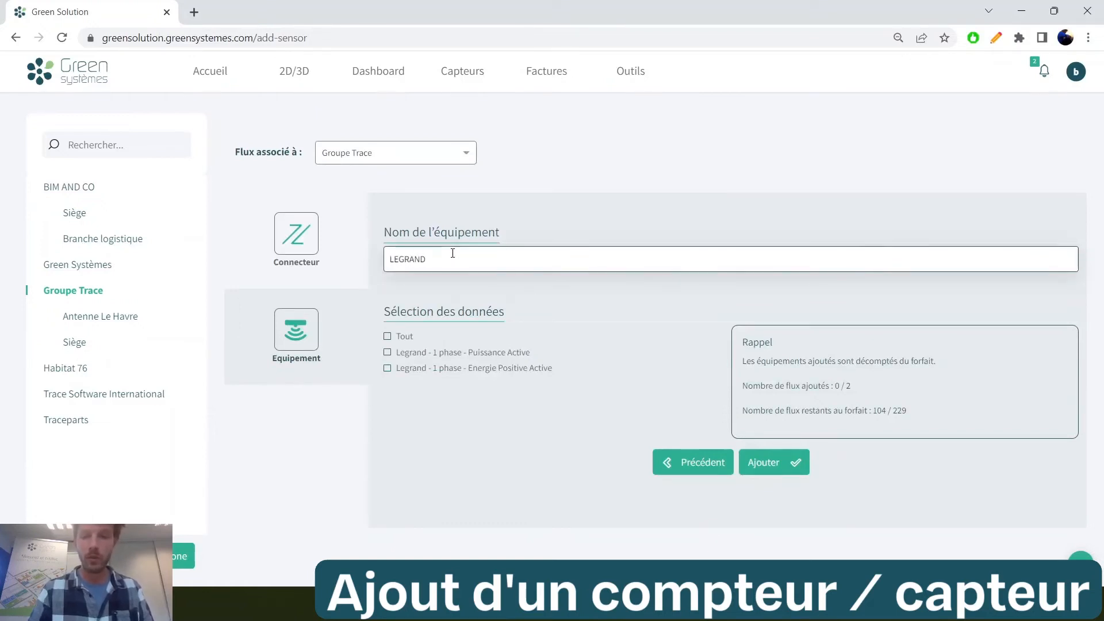
left_click(389, 370)
key("Num_Lock")
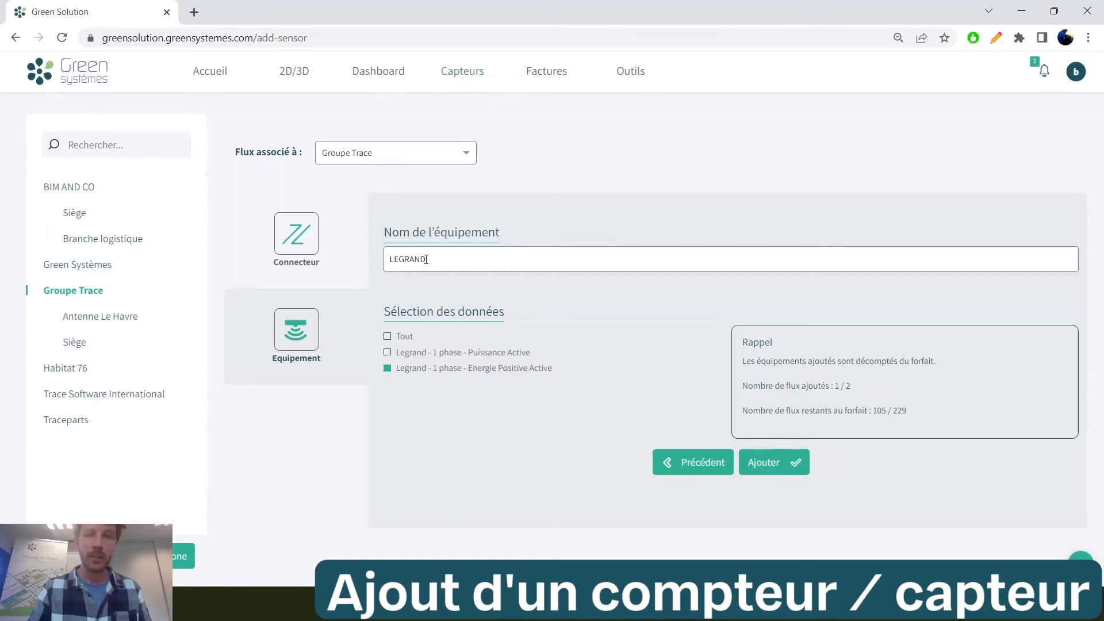
Restart the equipment selection with the Adeunis brand and choose the Adeunis CONFORT CO2 sensor
left_click(306, 326)
left_click(459, 259)
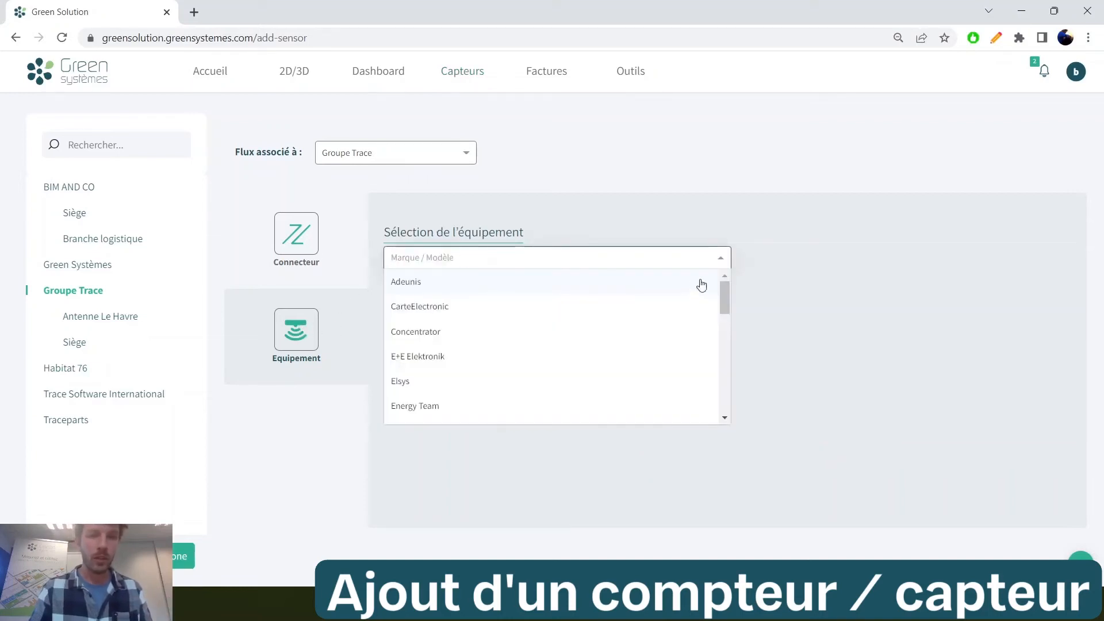
left_click_drag(722, 288, 719, 320)
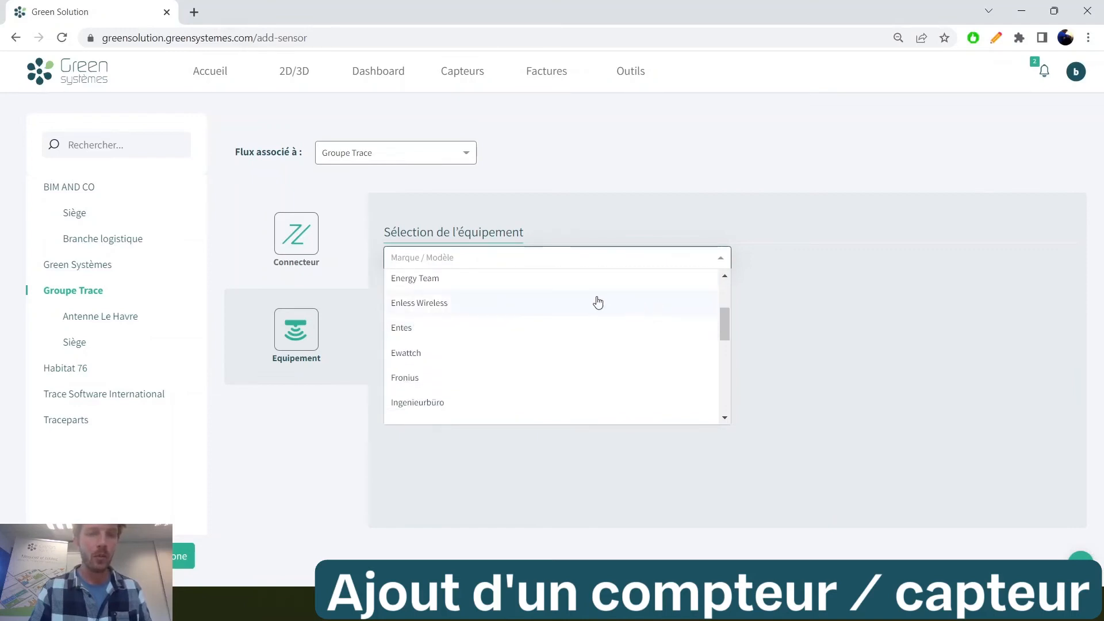
scroll(671, 316, "down", 1)
scroll(714, 344, "up", 3)
left_click(412, 283)
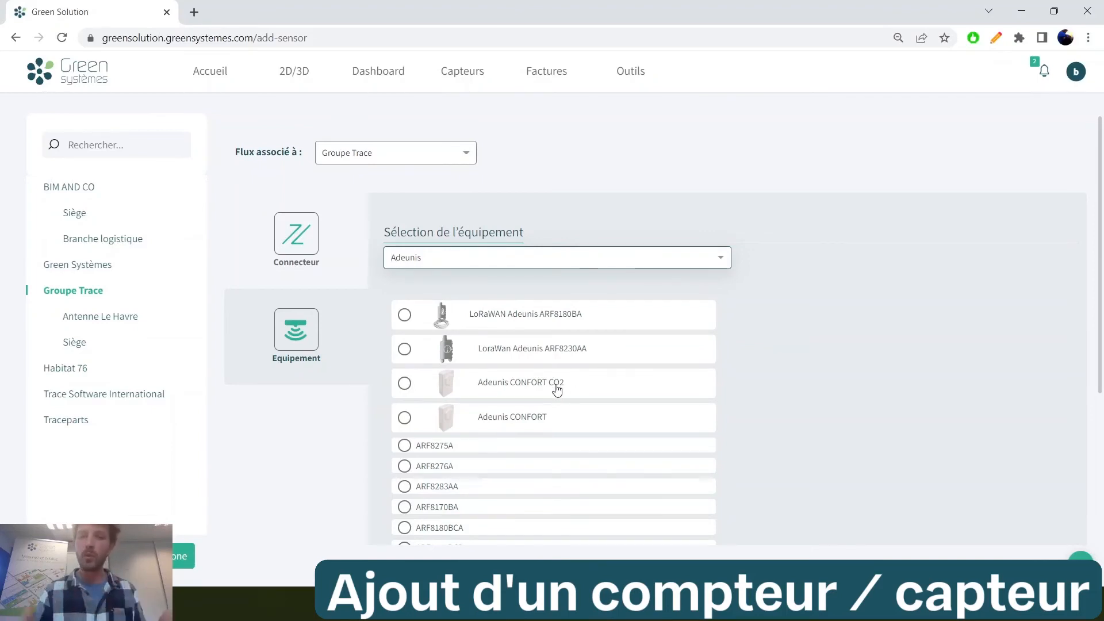
scroll(557, 388, "down", 5)
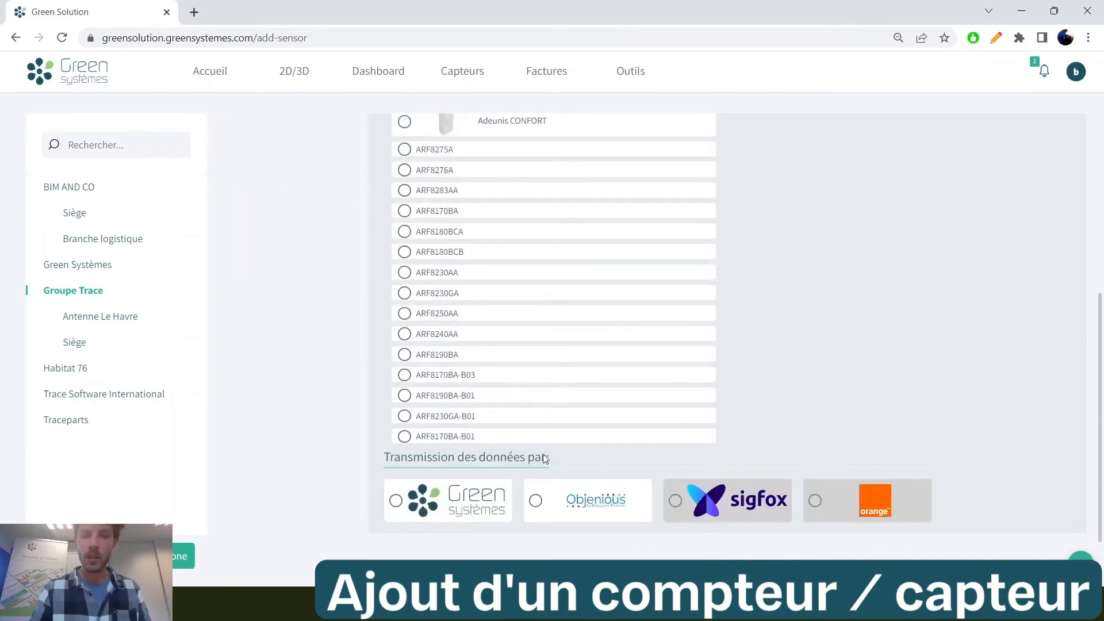
Choose Objenious for the sensor's data transmission and go through its DEV_EUI, APP_KEY and APP_EUI identification fields
left_click(604, 505)
scroll(625, 502, "down", 3)
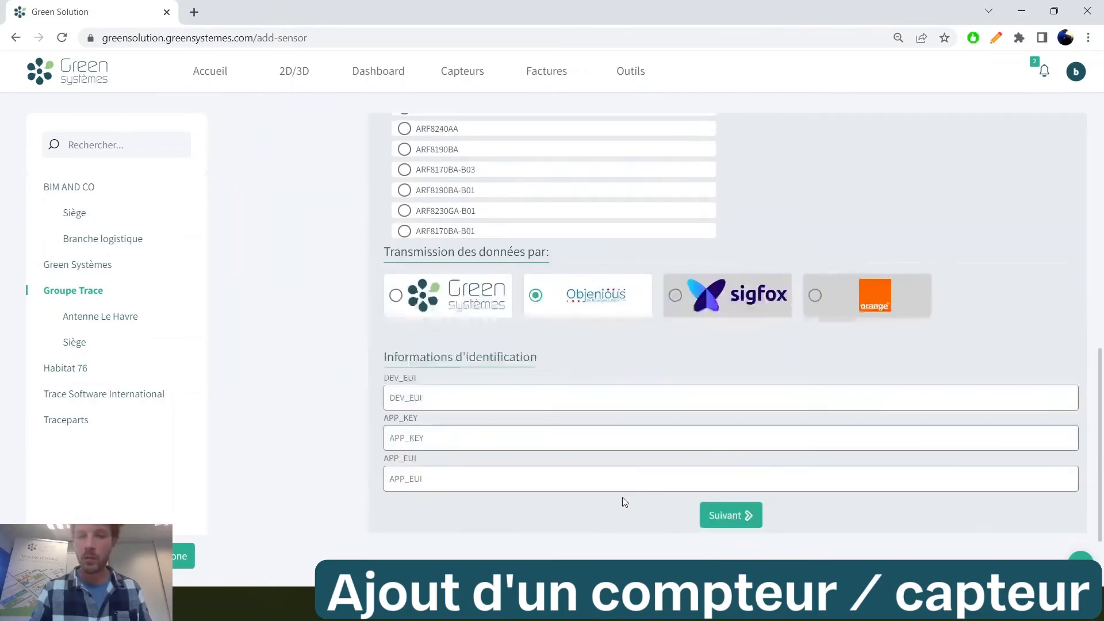
left_click(468, 399)
left_click(468, 436)
left_click(469, 475)
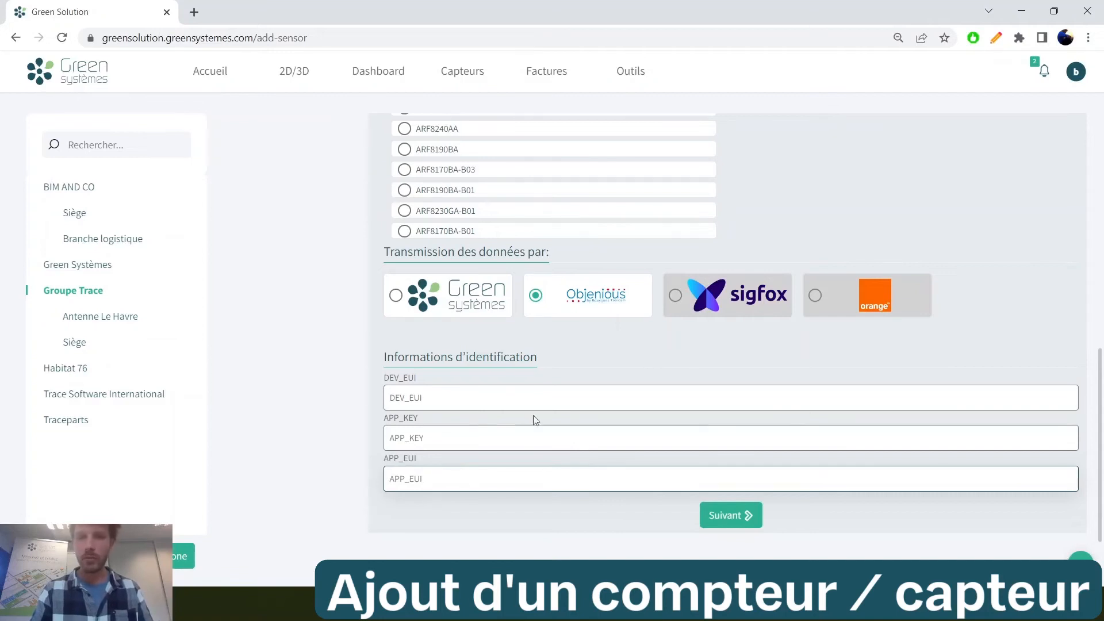
Leave the equipment form and open the Groupe Trace dashboard
scroll(575, 403, "up", 5)
scroll(661, 429, "up", 4)
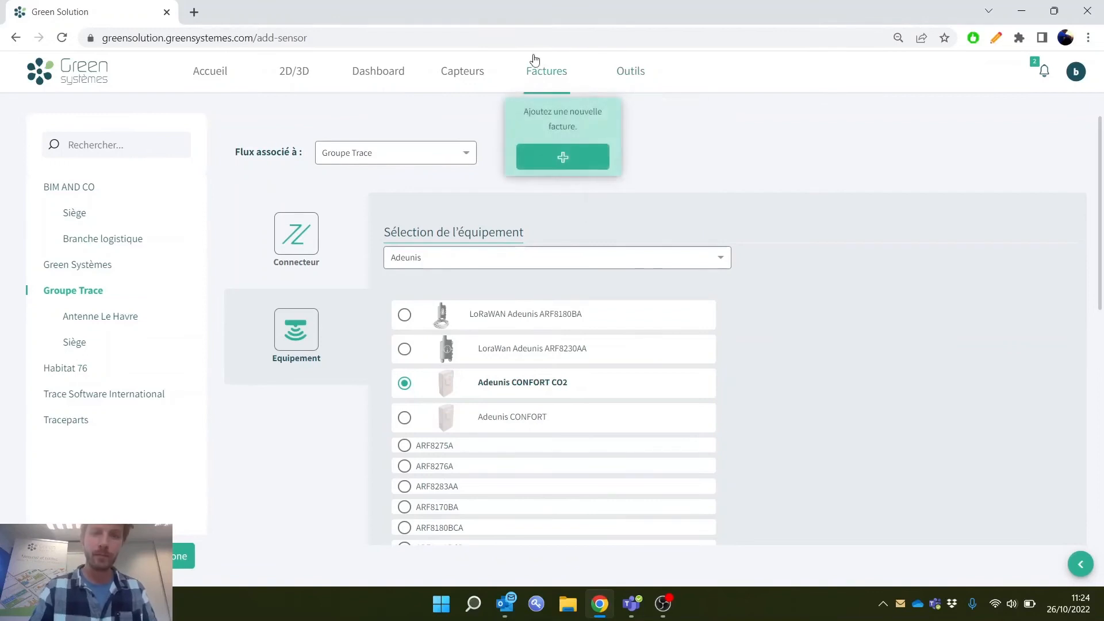
left_click(451, 83)
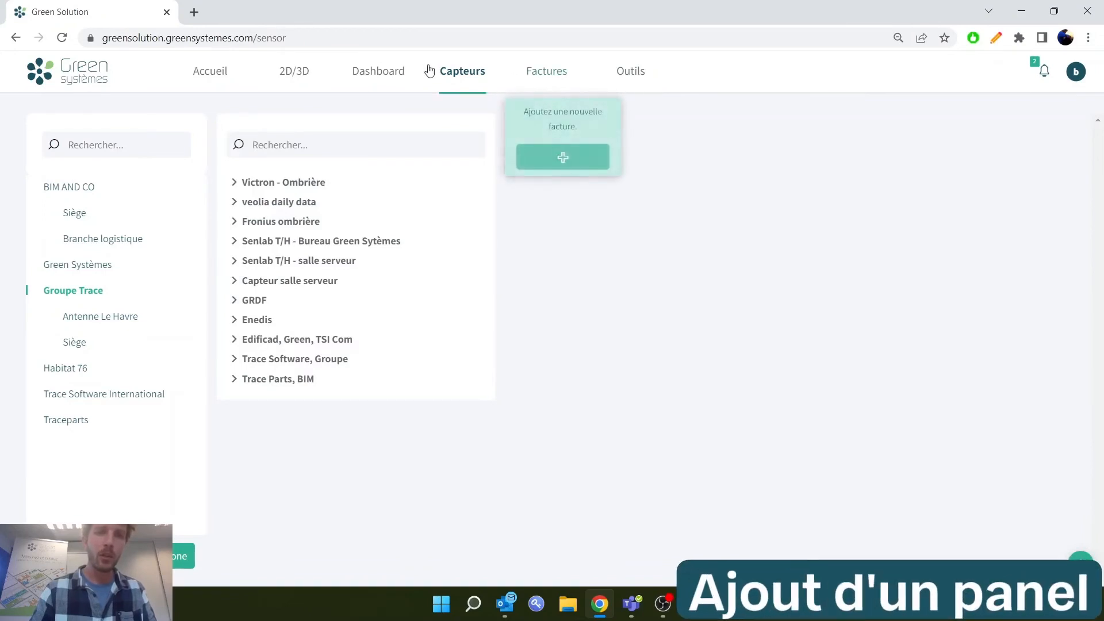
mouse_move(408, 73)
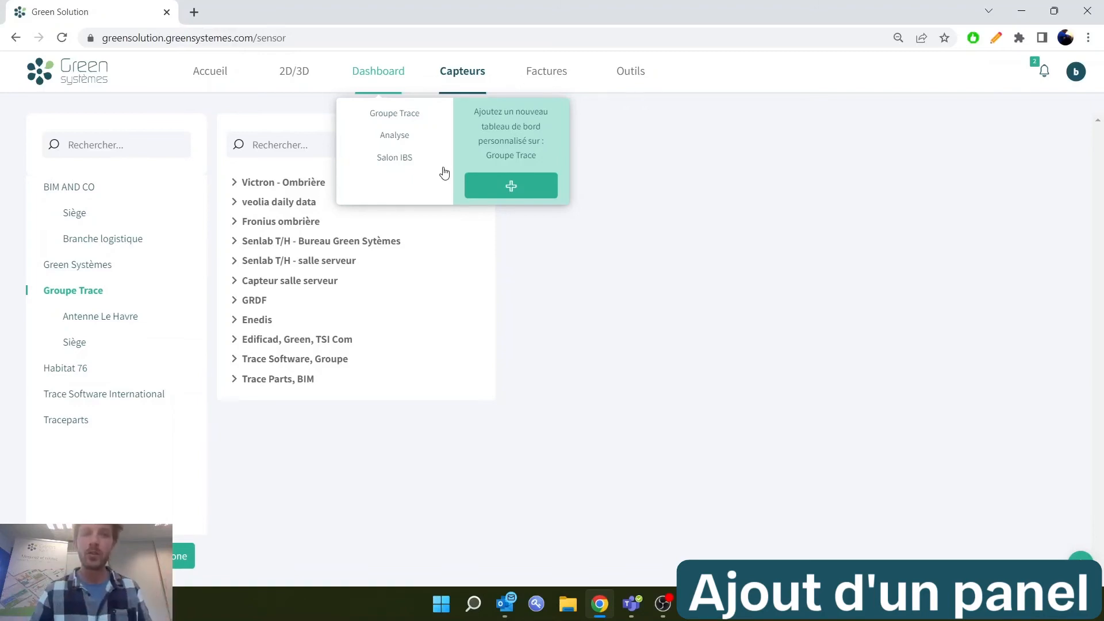
left_click(412, 114)
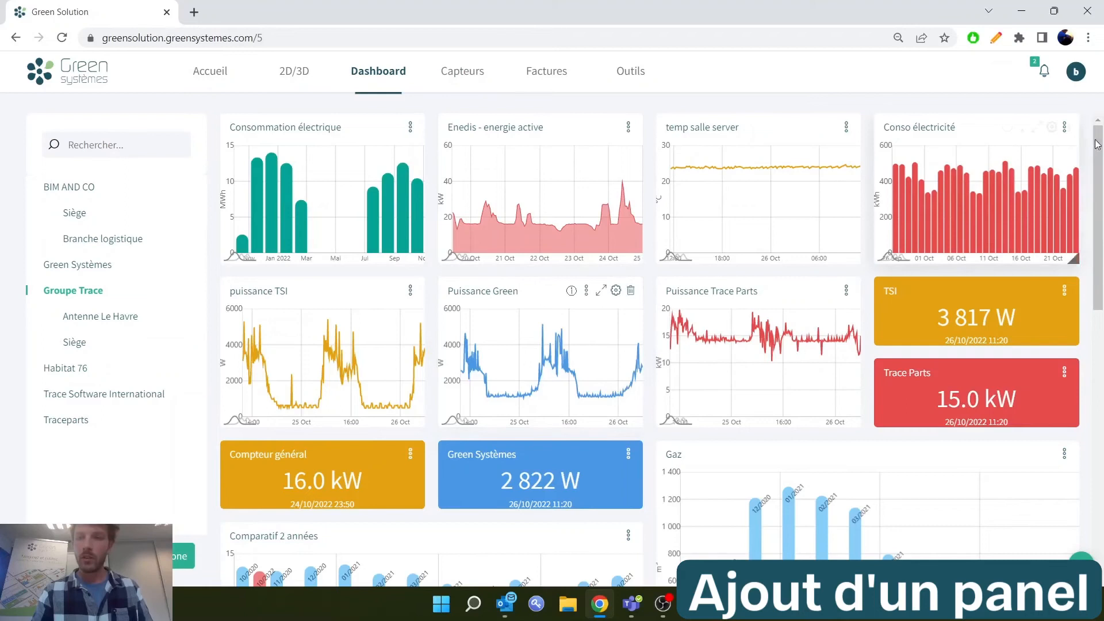
Widen the Semaine type hiver panel at the end of the Groupe Trace dashboard
left_click_drag(1097, 144, 1102, 472)
left_click_drag(638, 573, 922, 555)
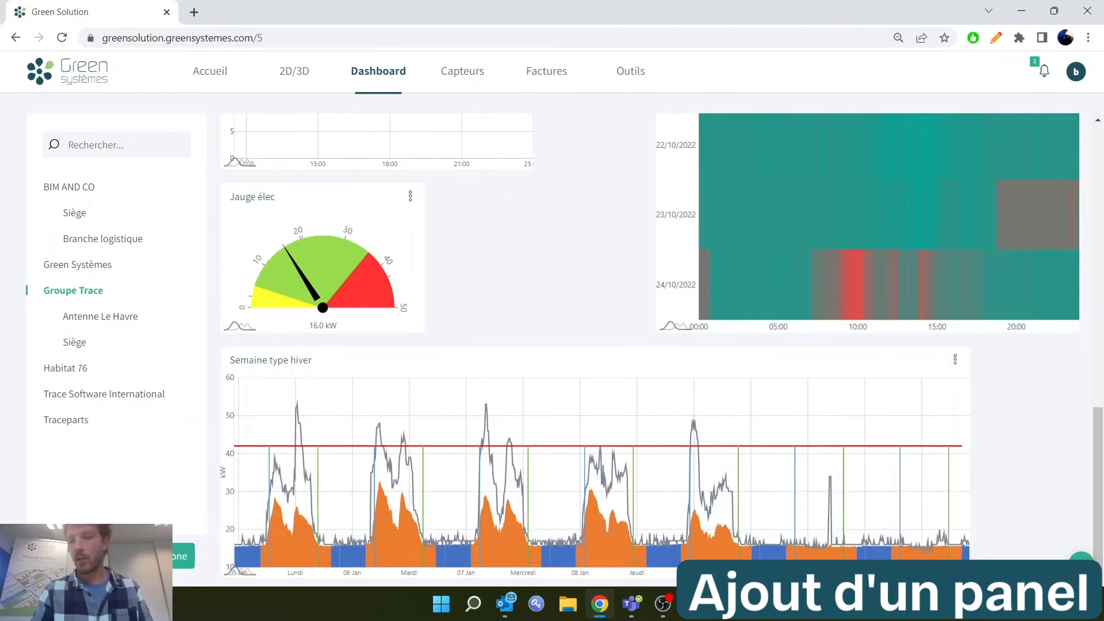
Start creating a new panel on the Groupe Trace dashboard and look through the Classique models
left_click(1081, 565)
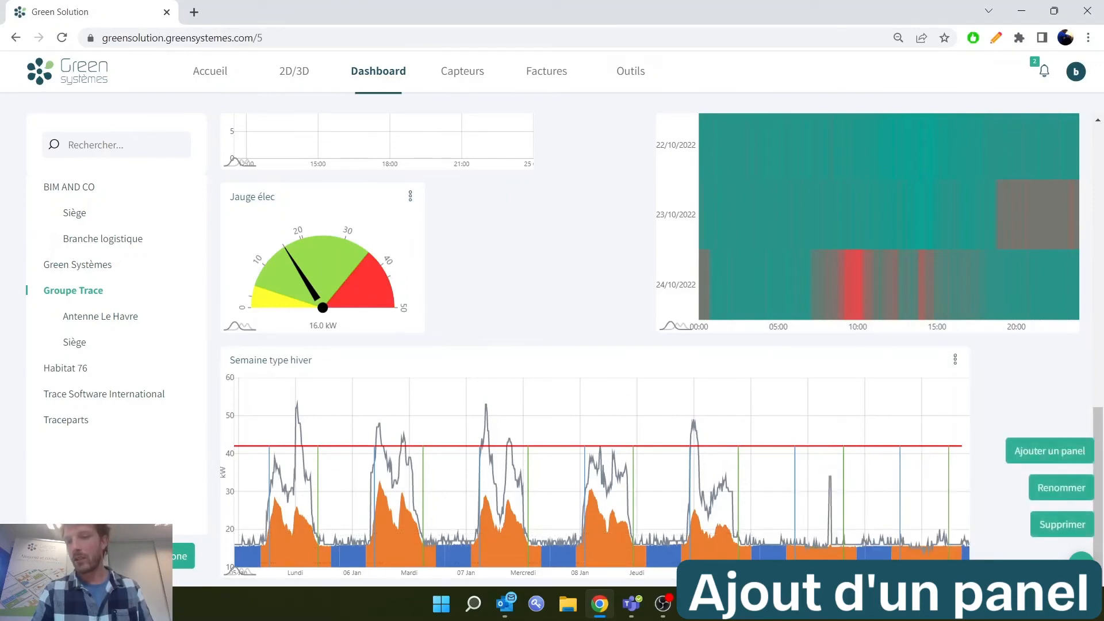
left_click(1047, 451)
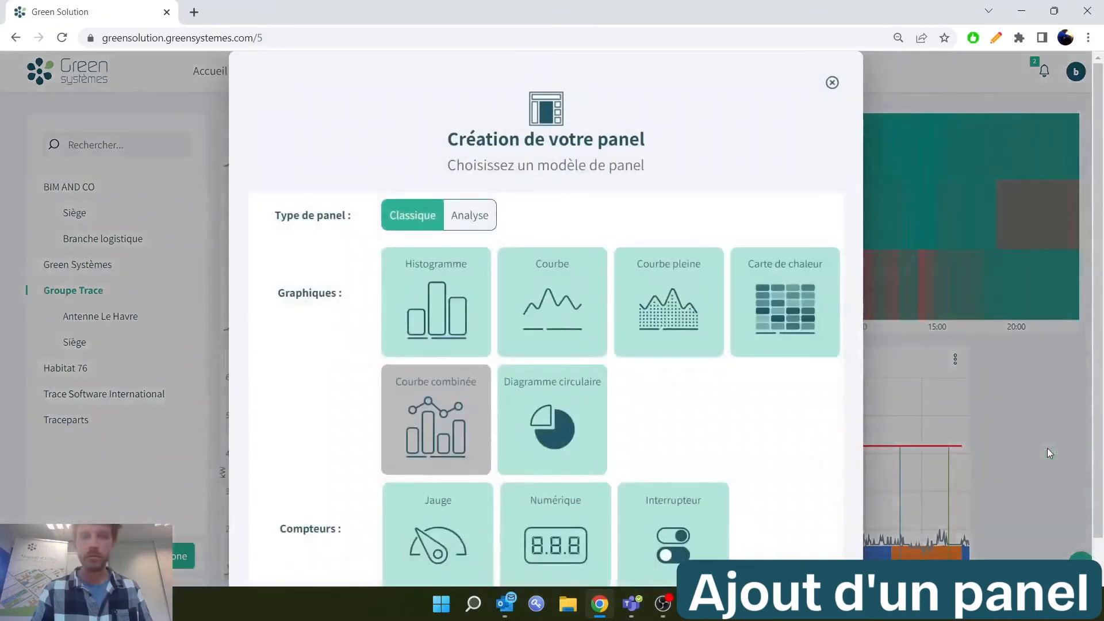
scroll(527, 221, "down", 1)
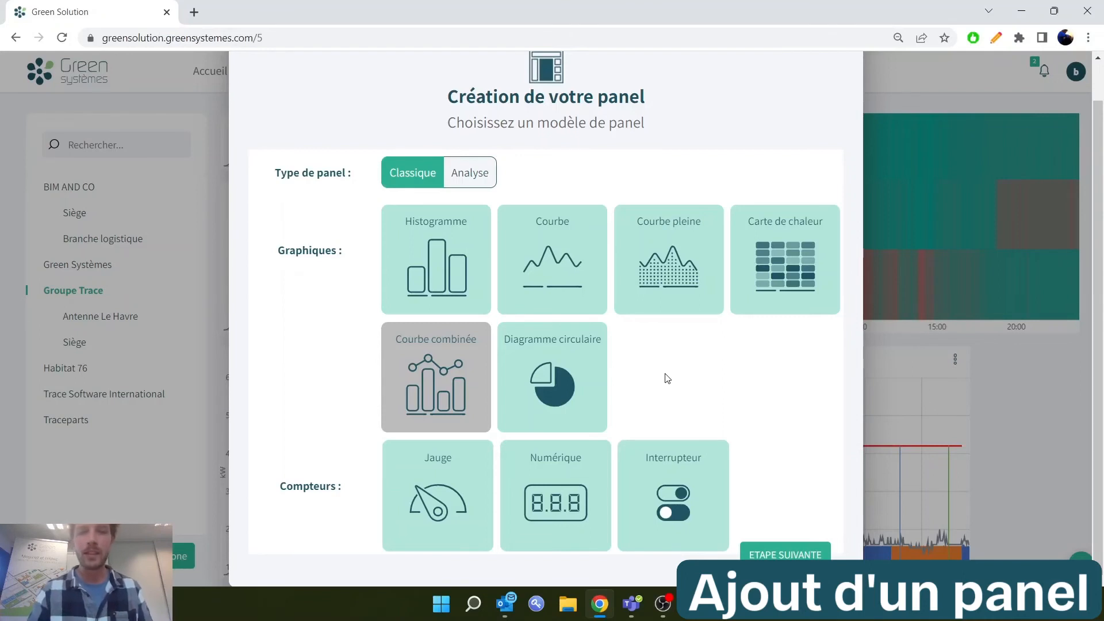
Examine the Analyse panel models and read the description of the Signature énergétique model
left_click(473, 168)
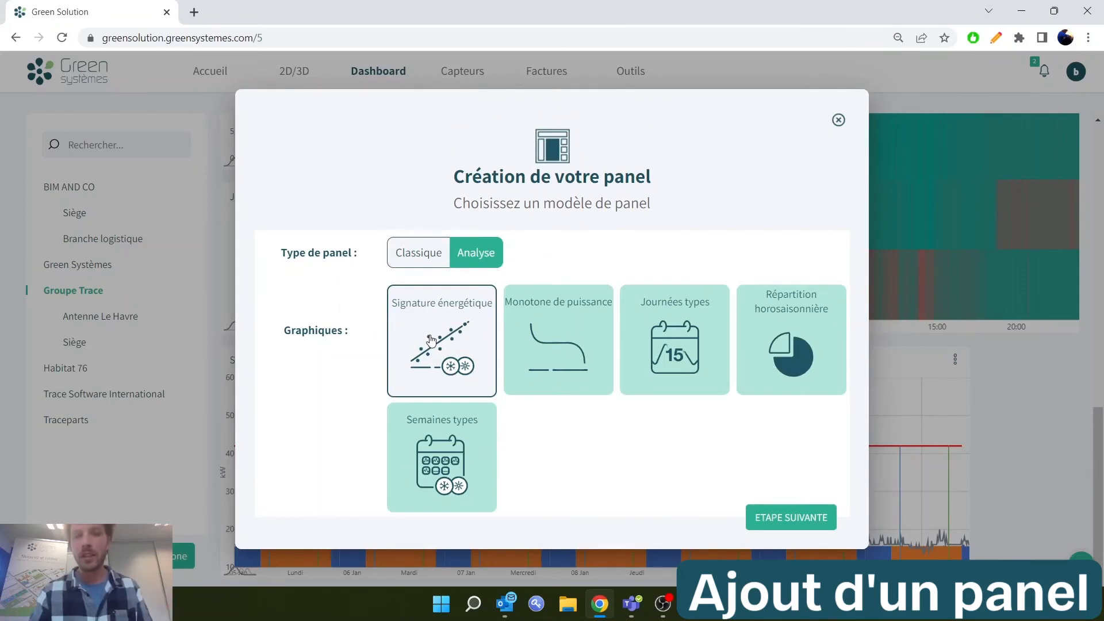
left_click(477, 348)
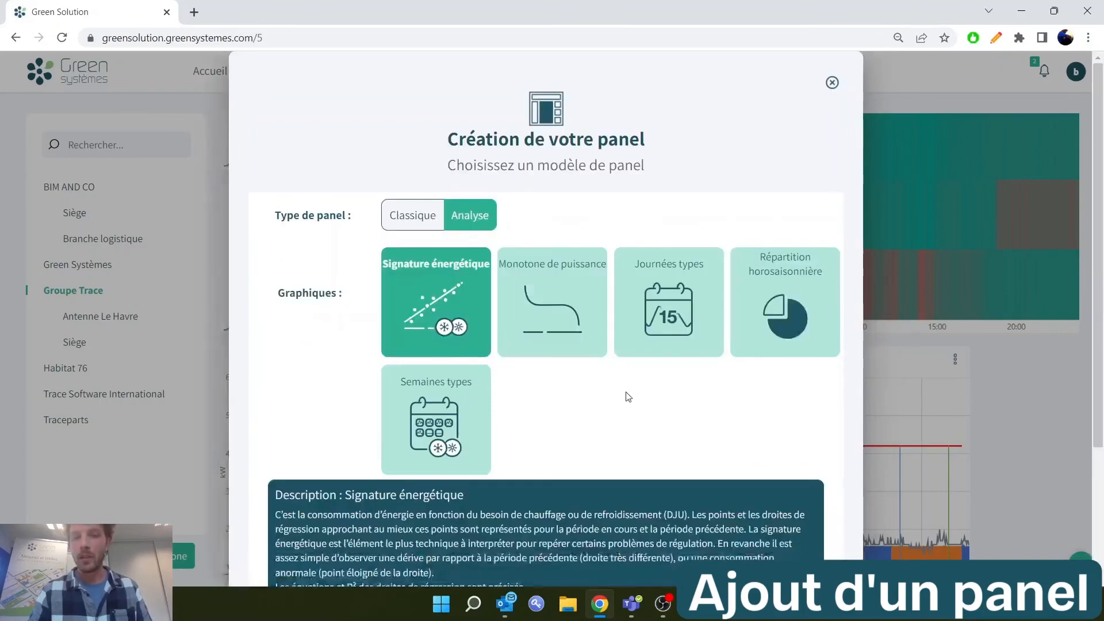
scroll(626, 394, "down", 3)
left_click_drag(290, 352, 744, 550)
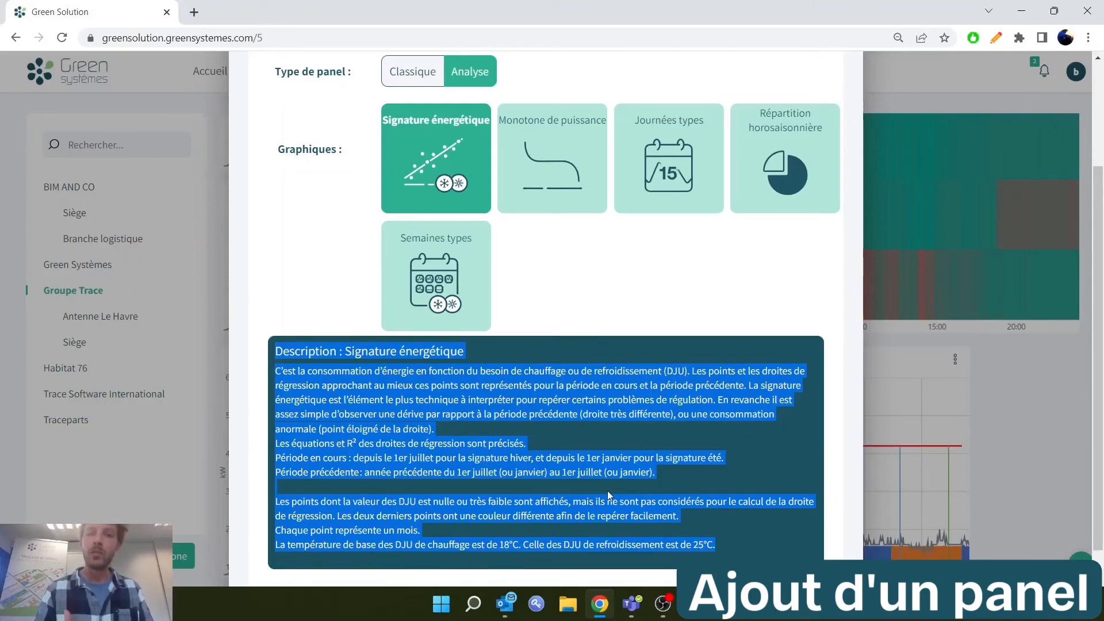
scroll(607, 491, "up", 1)
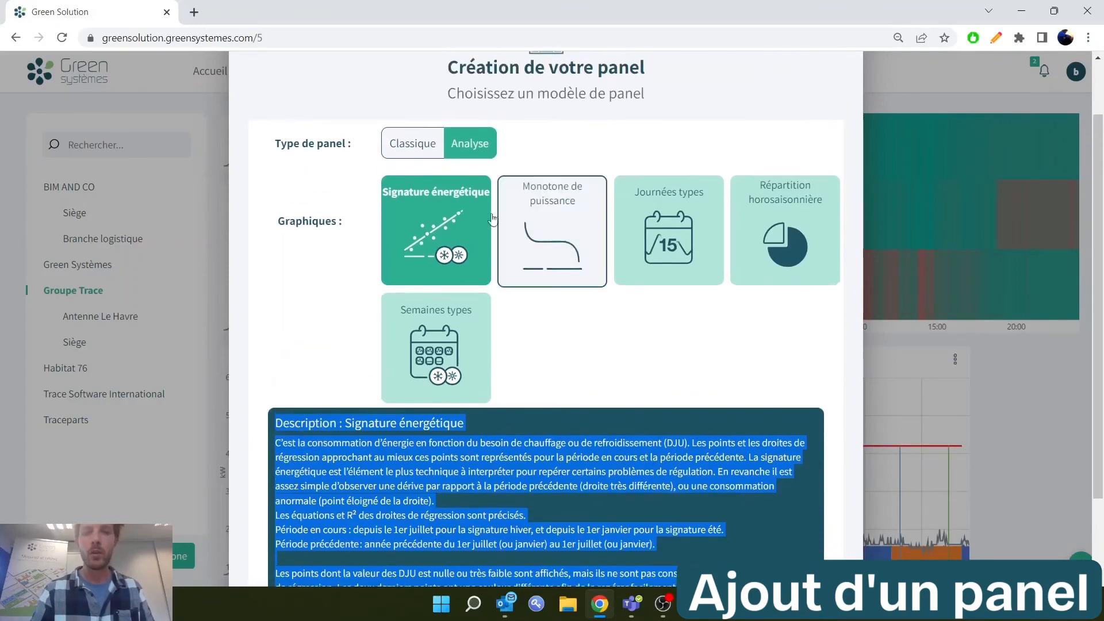
Choose the Classique model Courbe pleine and title the panel ENEDIS COURBE PLEINE
left_click(414, 145)
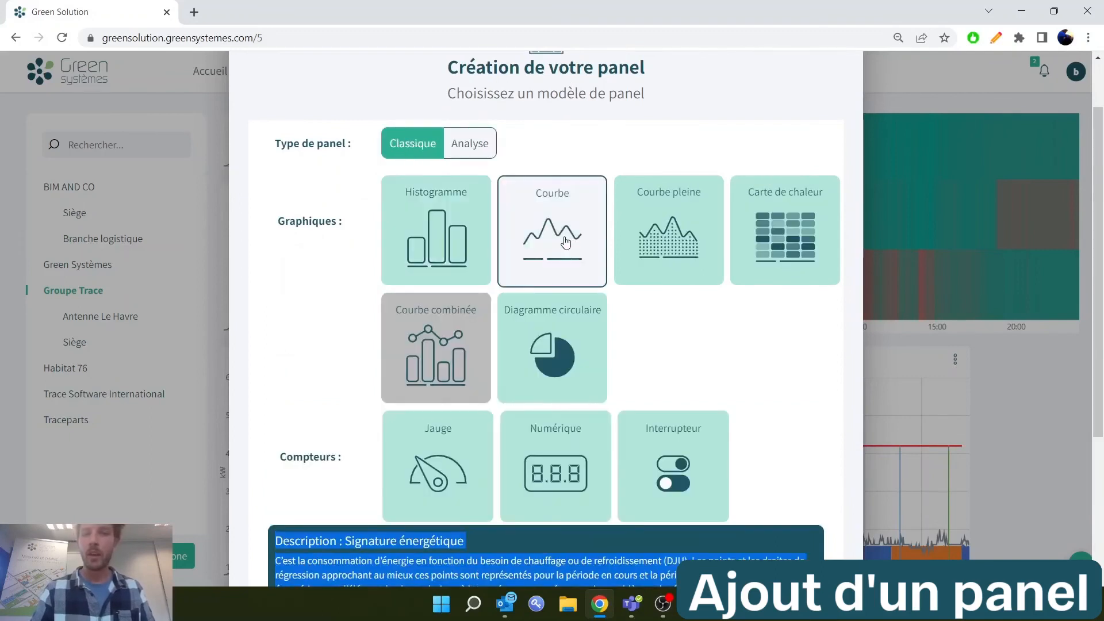
left_click(653, 242)
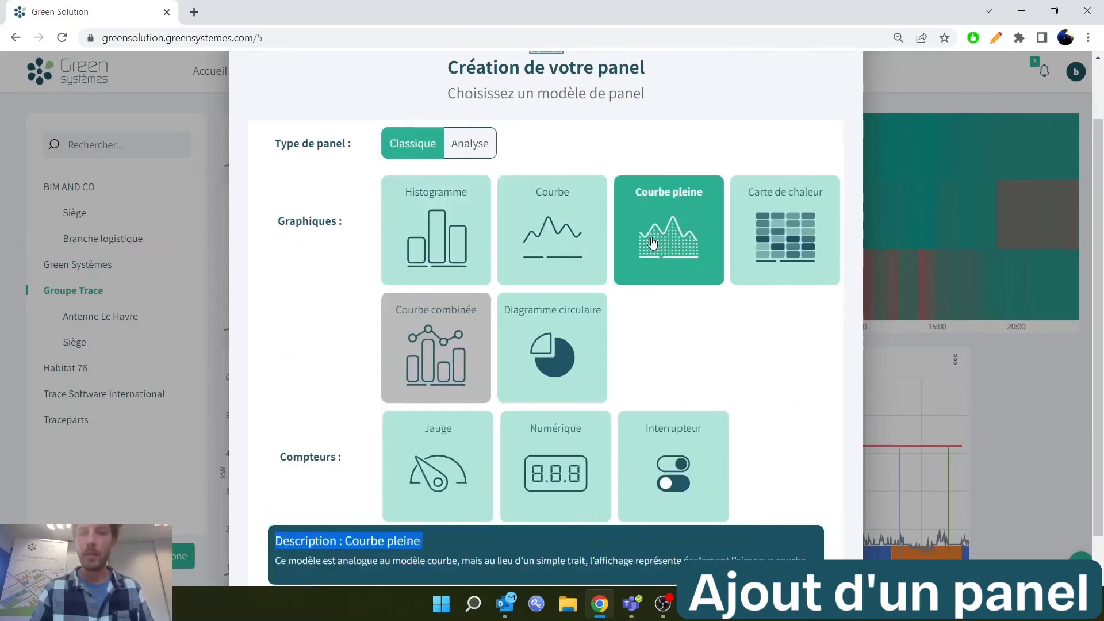
scroll(568, 511, "down", 1)
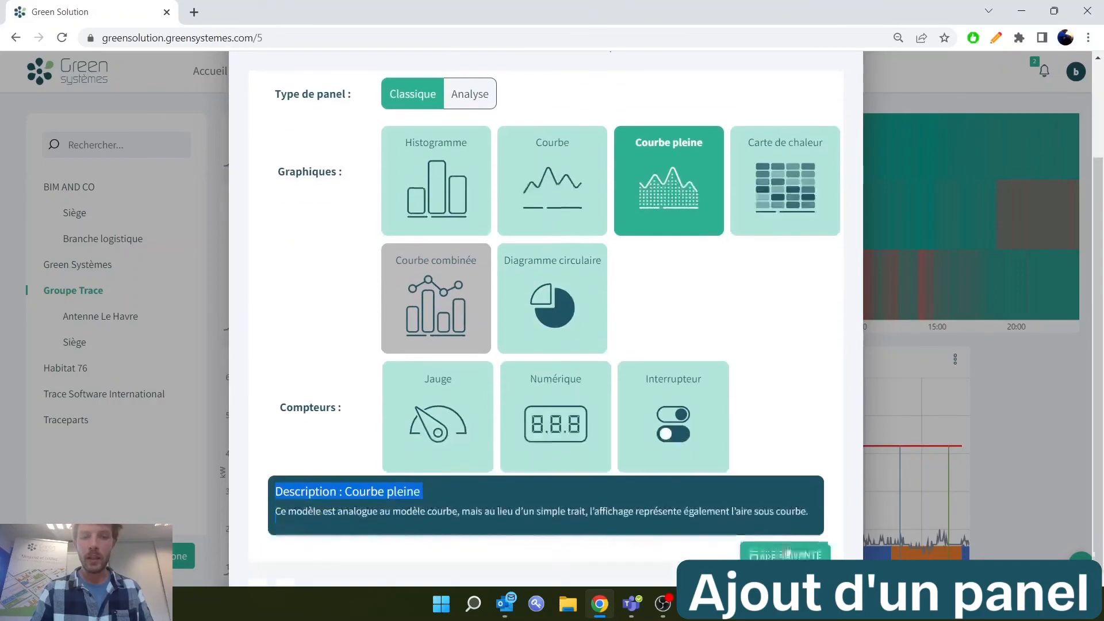
left_click(802, 555)
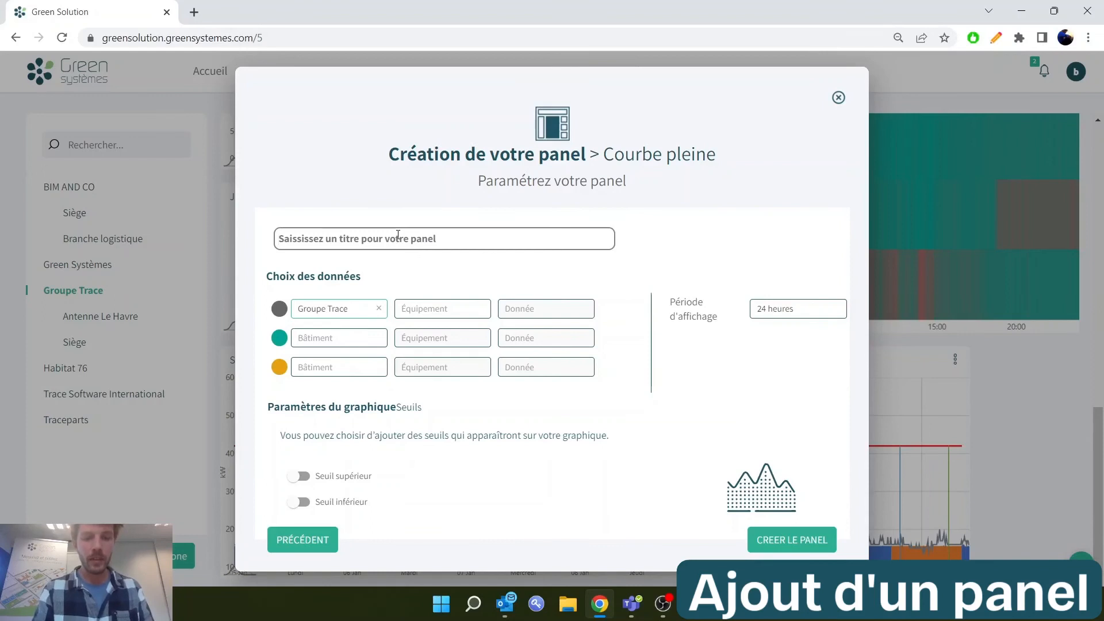
type("ENEDIS COURBE PLEINE")
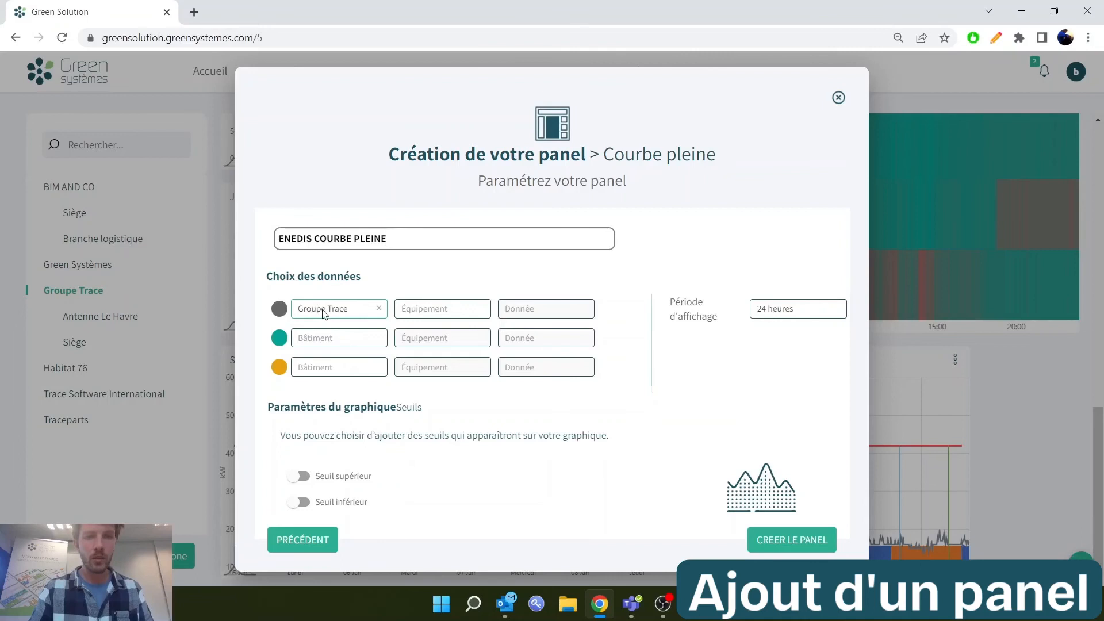
Assign Groupe Trace's Enedis equipment with its Enedis - Energie Active data to the panel and set the display period to 7 jours
left_click(455, 318)
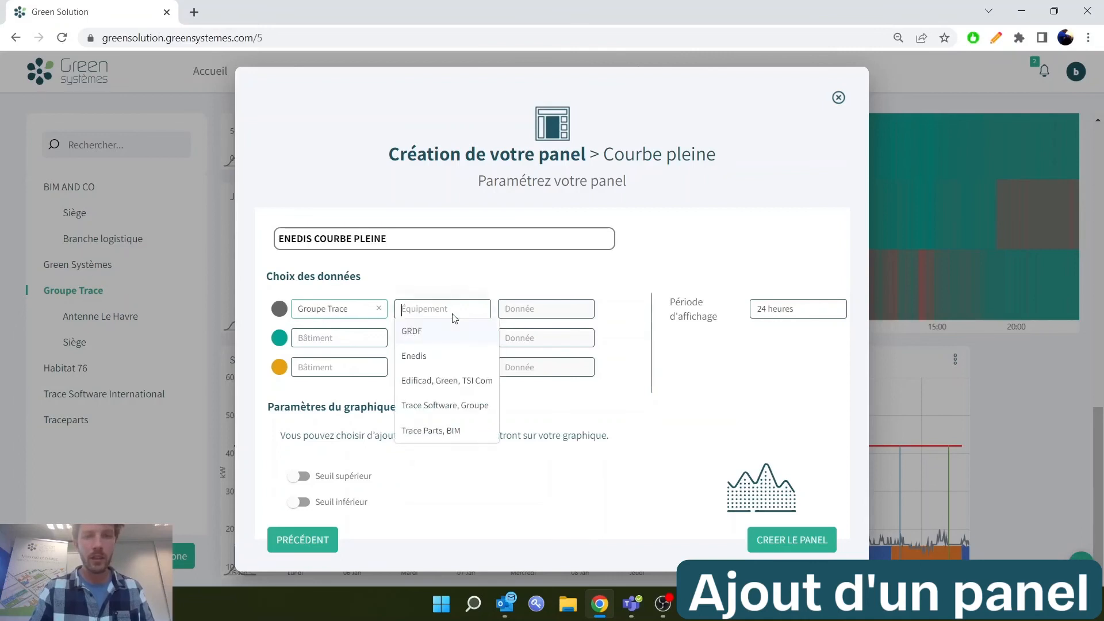
left_click(435, 358)
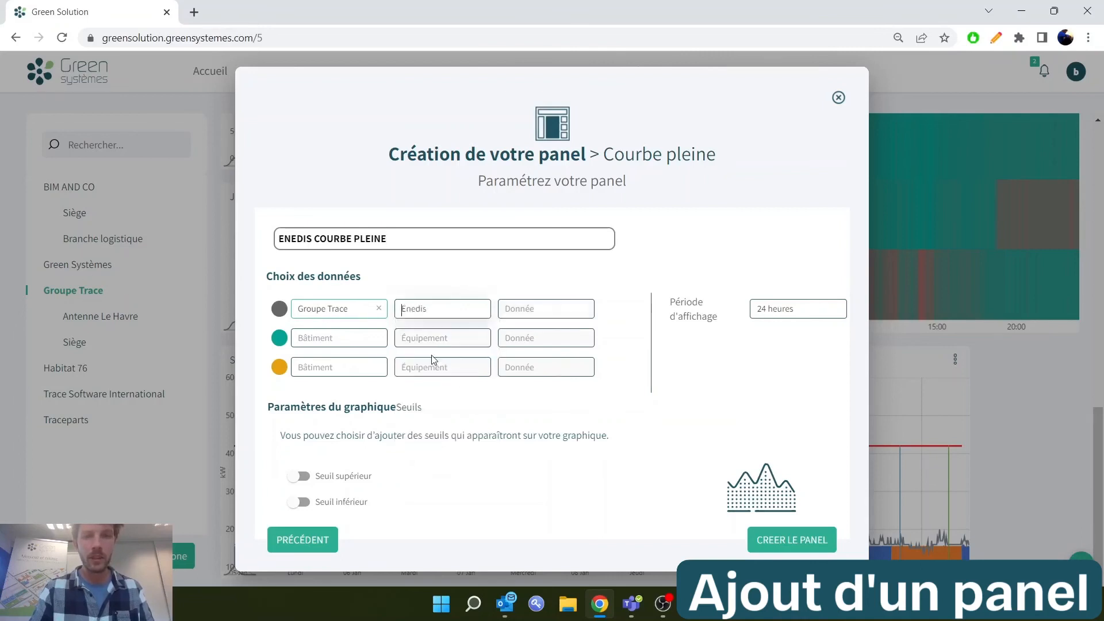
left_click(524, 315)
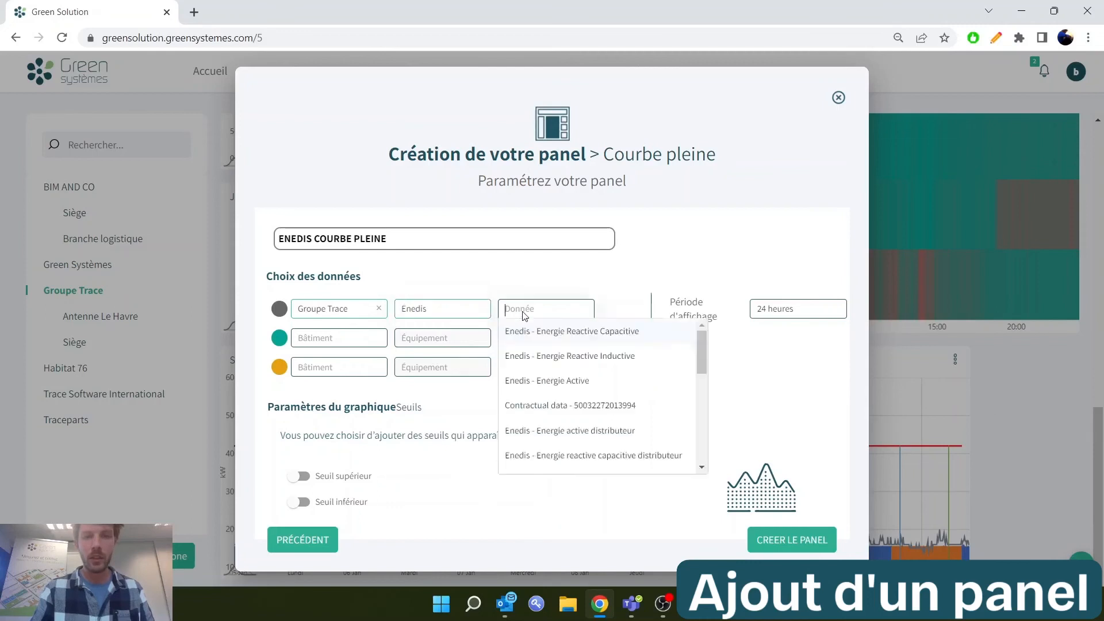
left_click(549, 389)
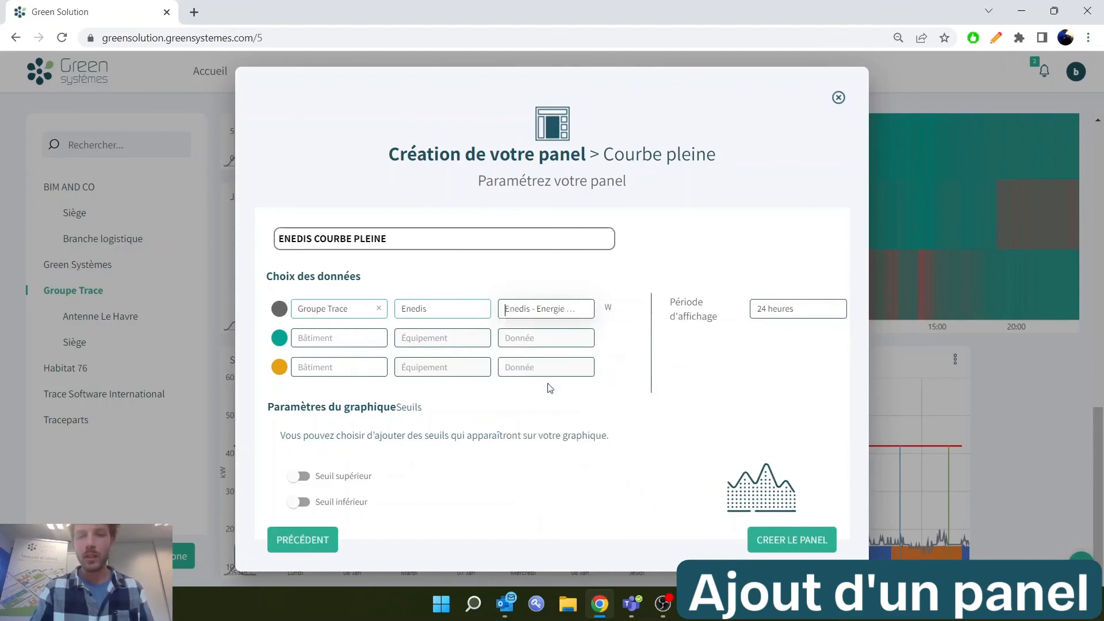
left_click(804, 312)
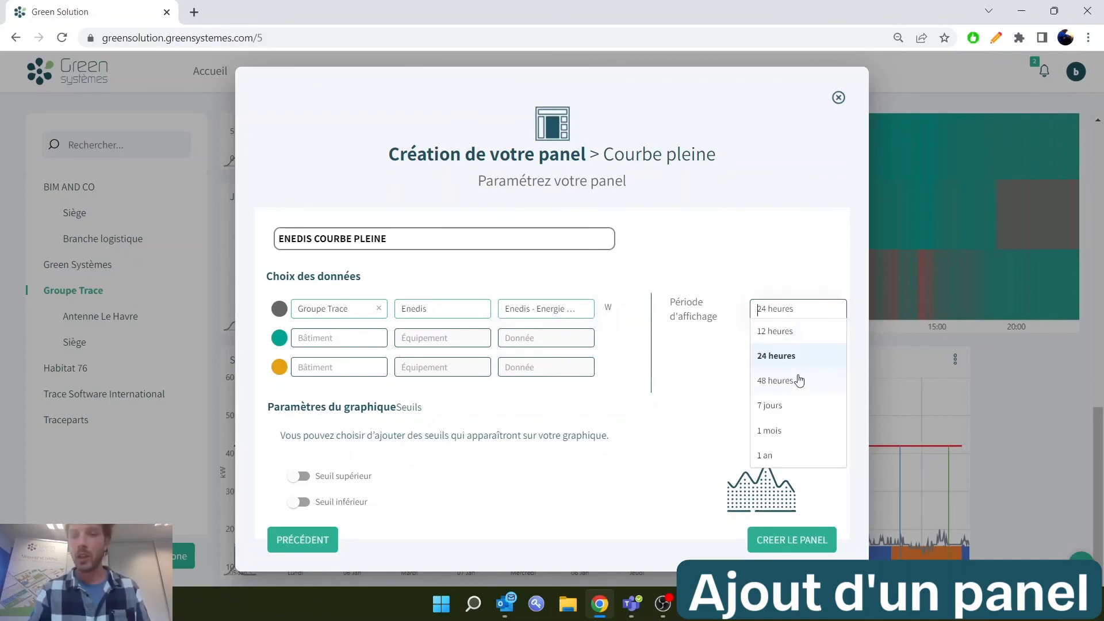
left_click(786, 408)
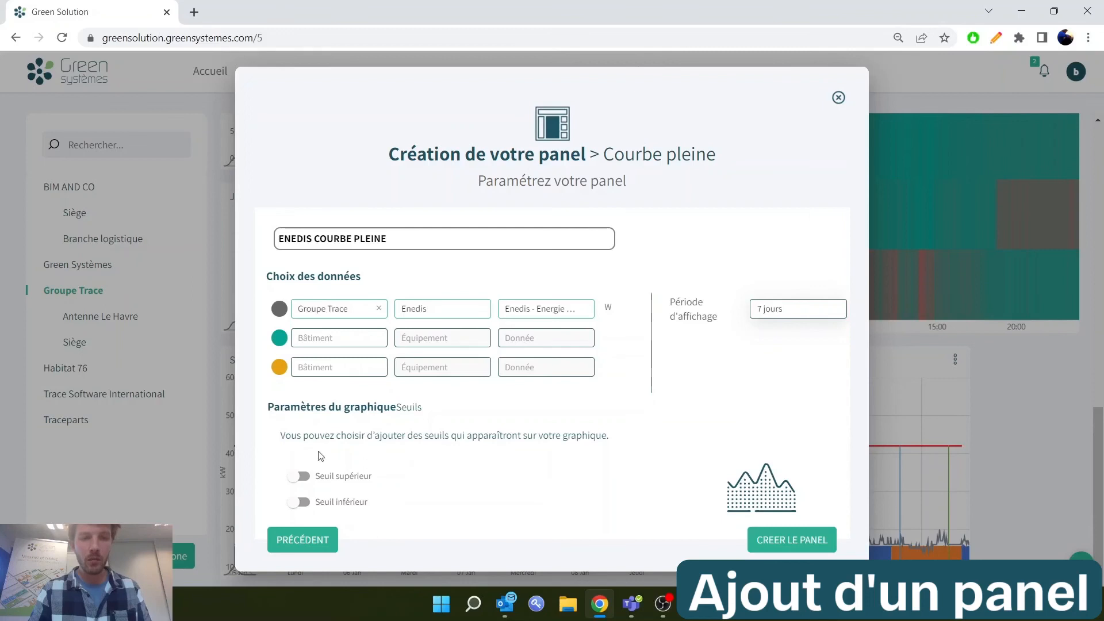
Add an orange upper threshold of 35000 W to the graph and create the panel
left_click(297, 475)
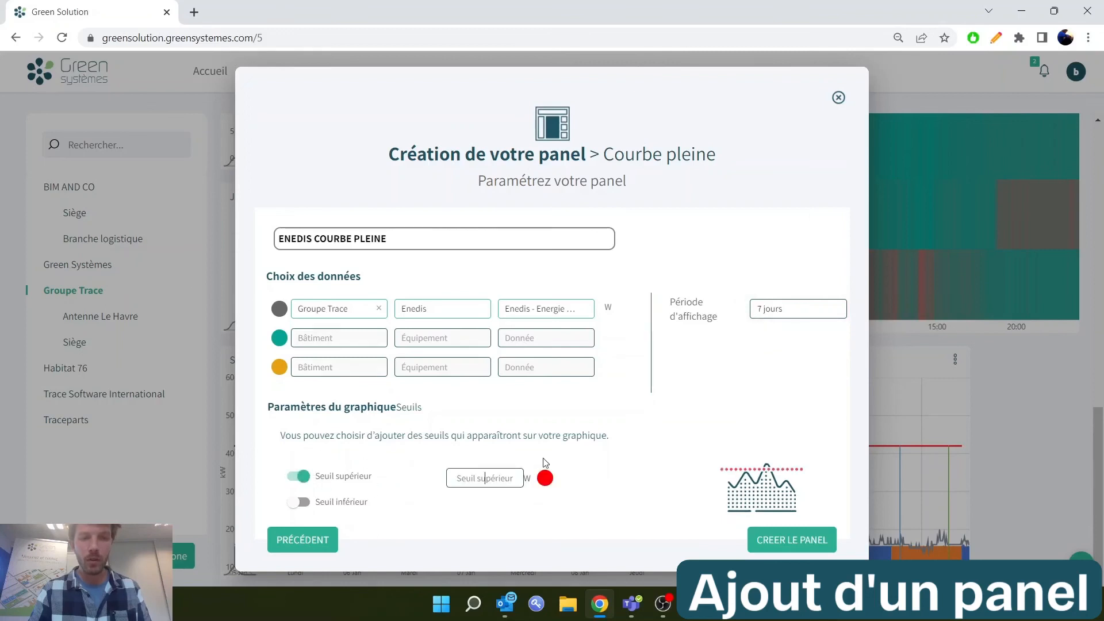
type("35000")
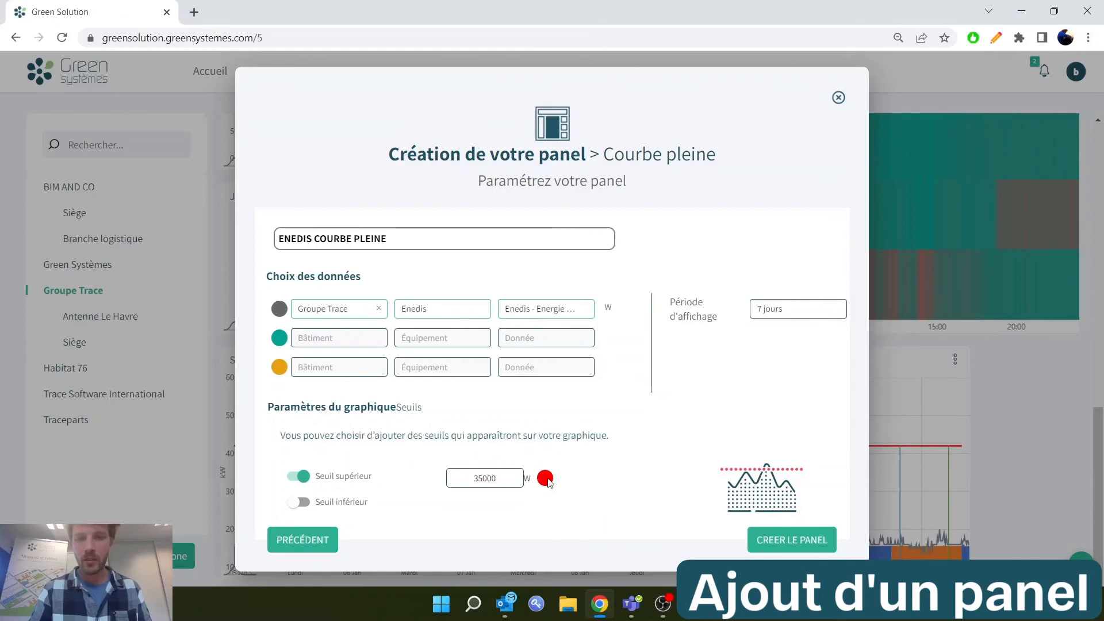
left_click(545, 478)
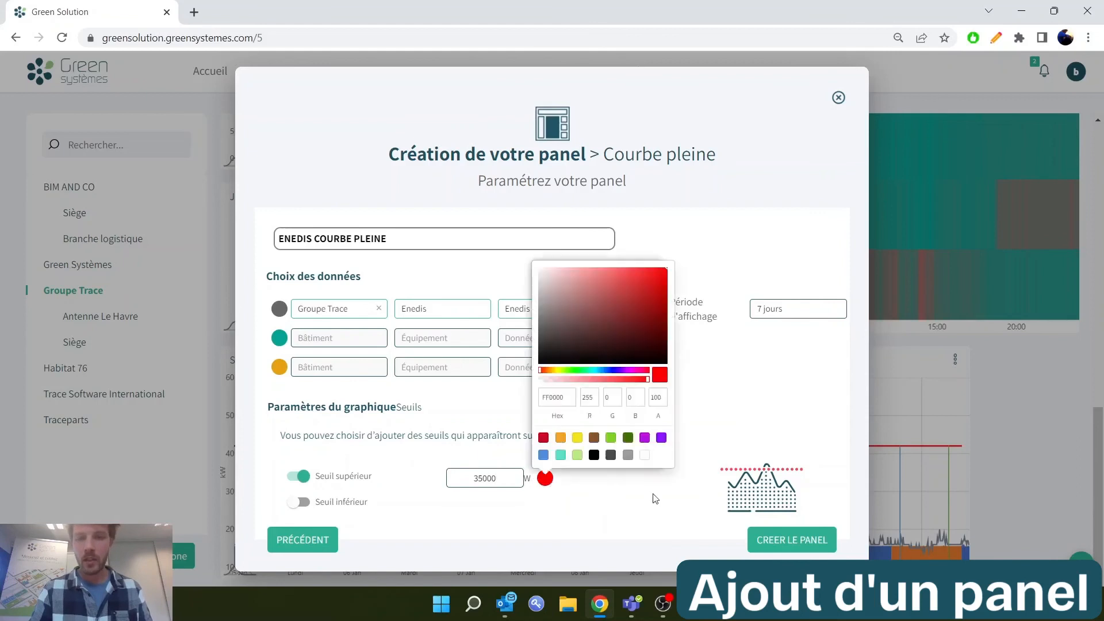
left_click(563, 441)
left_click(791, 549)
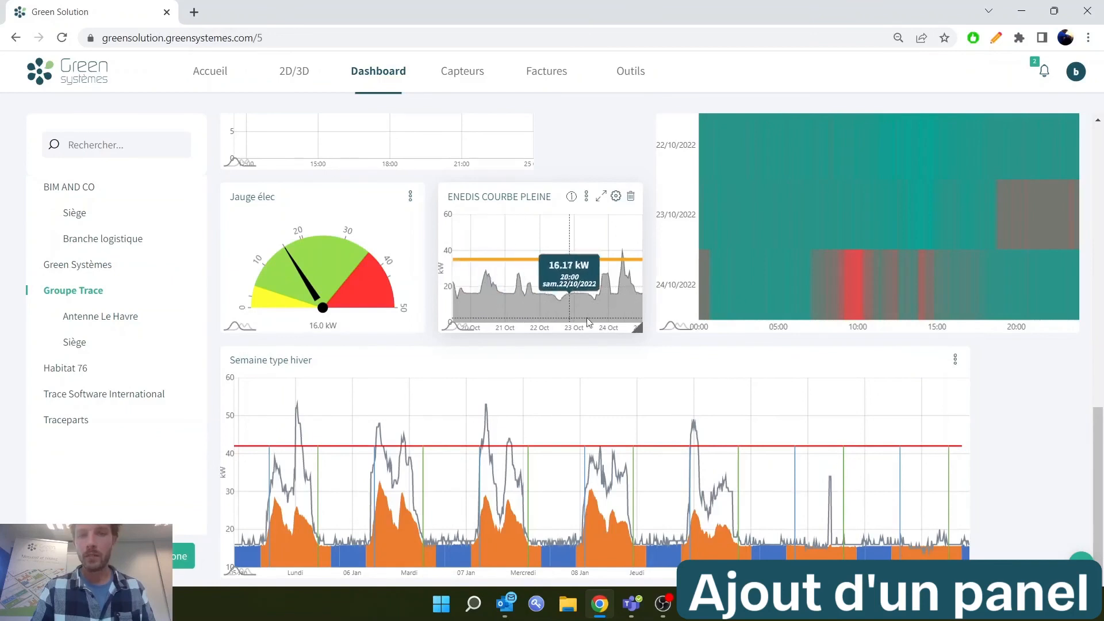
Analyse the ENEDIS COURBE PLEINE panel over the period from 10 to 18 October 2022, and close the analysis
left_click(533, 272)
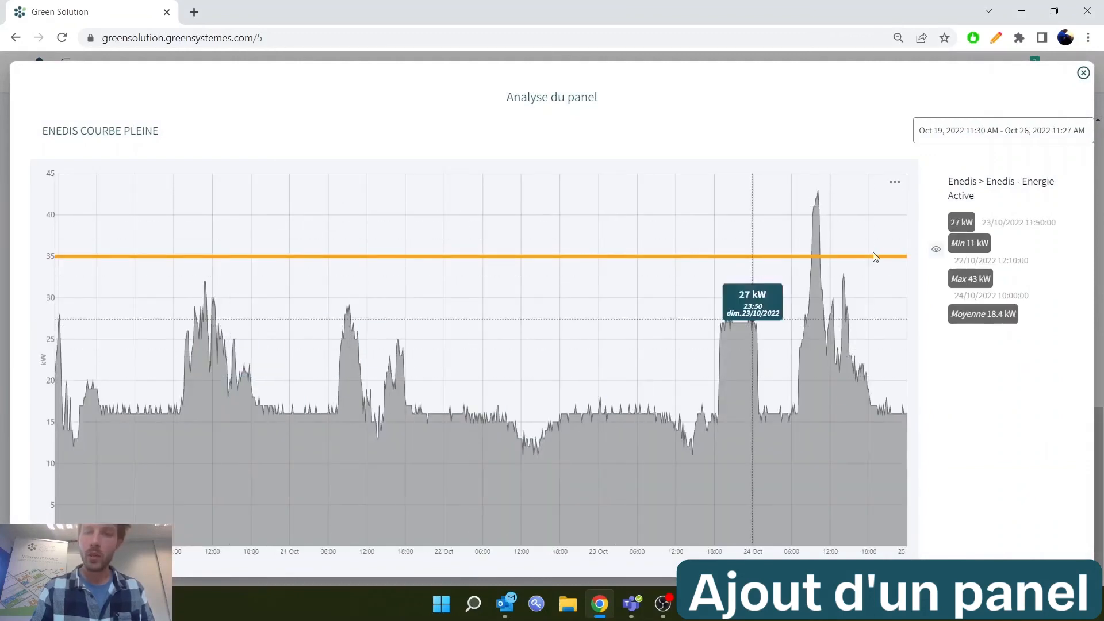
left_click(937, 137)
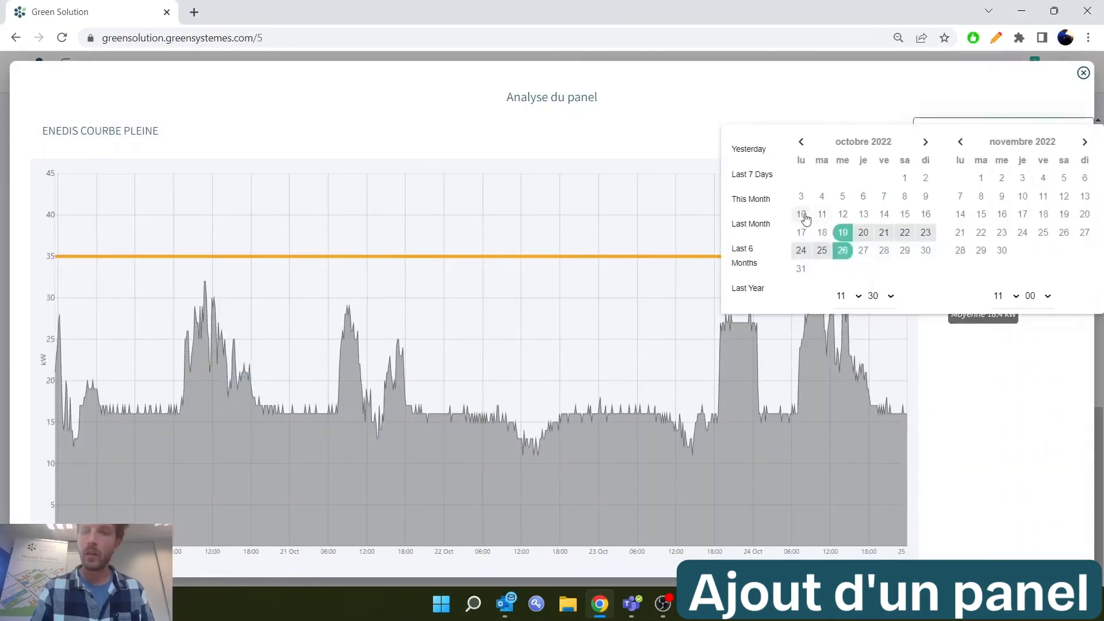
left_click(801, 214)
left_click(826, 234)
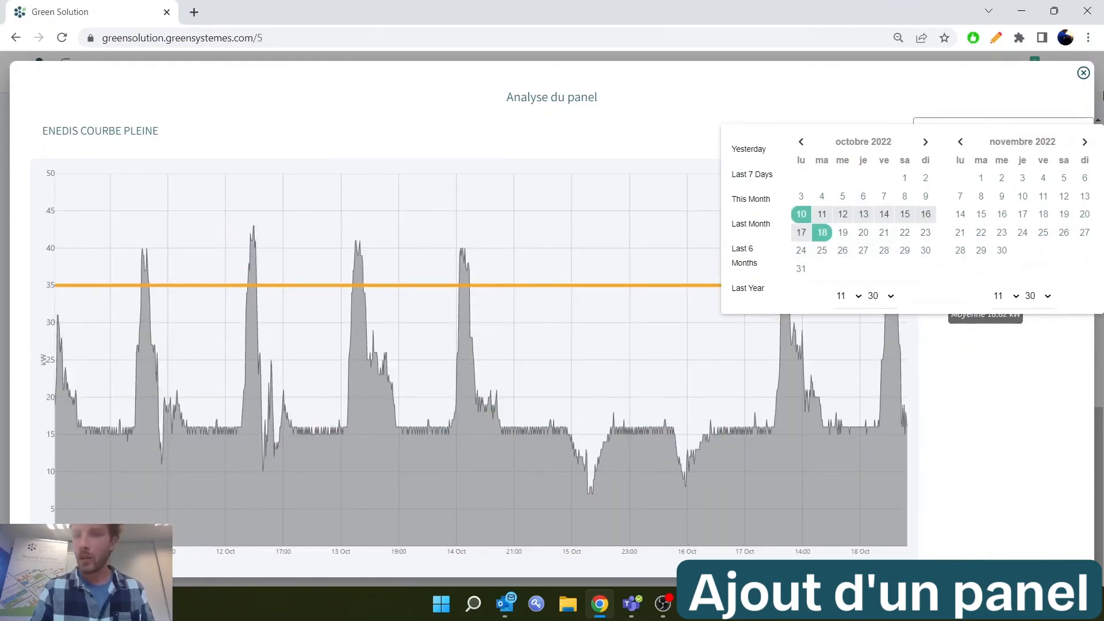
left_click(1083, 73)
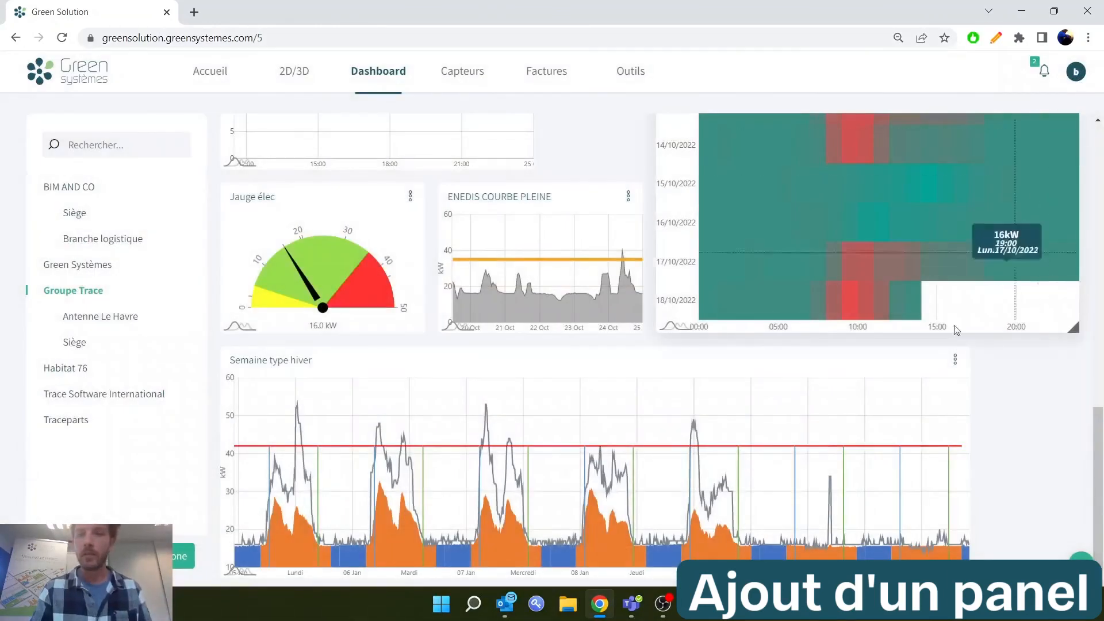
Make the ENEDIS COURBE PLEINE panel taller and delete it from the dashboard
left_click_drag(637, 329, 666, 498)
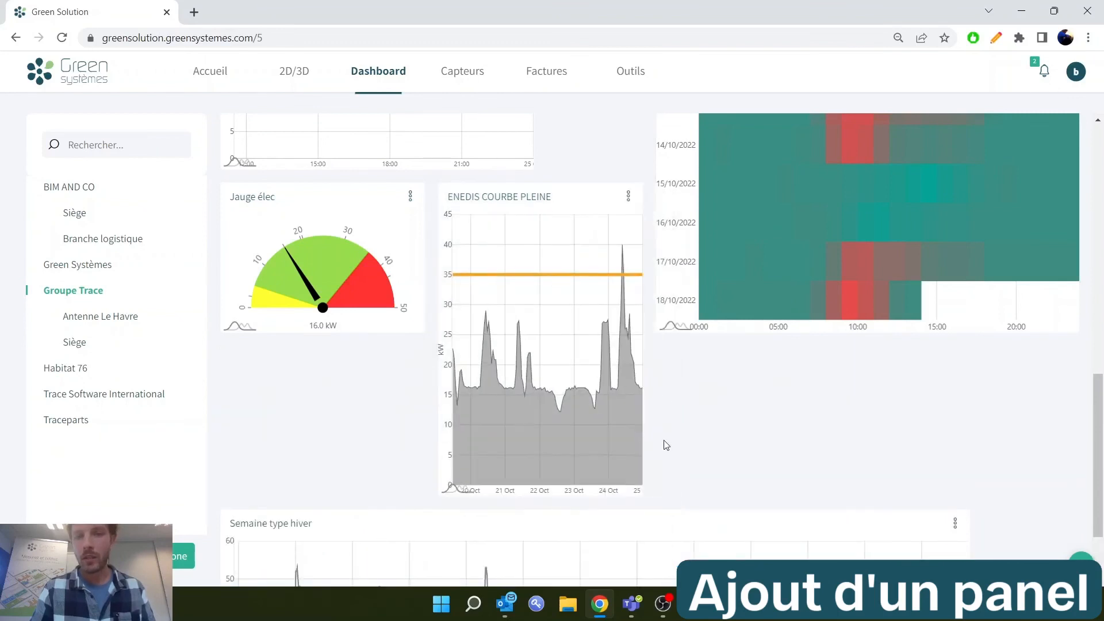
left_click(630, 198)
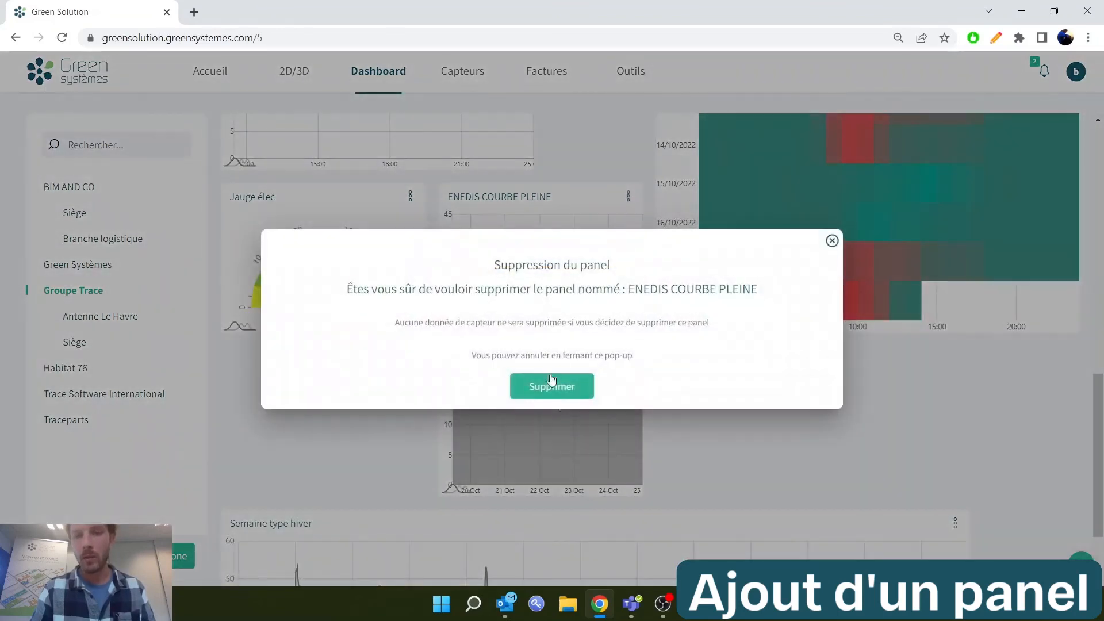
left_click(541, 391)
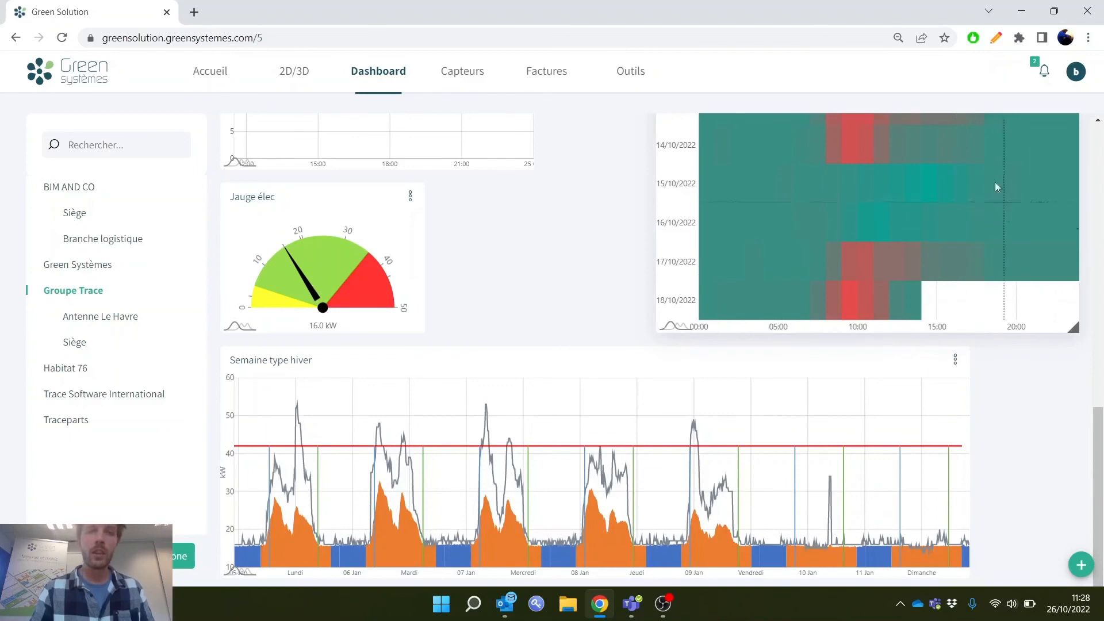
mouse_move(638, 55)
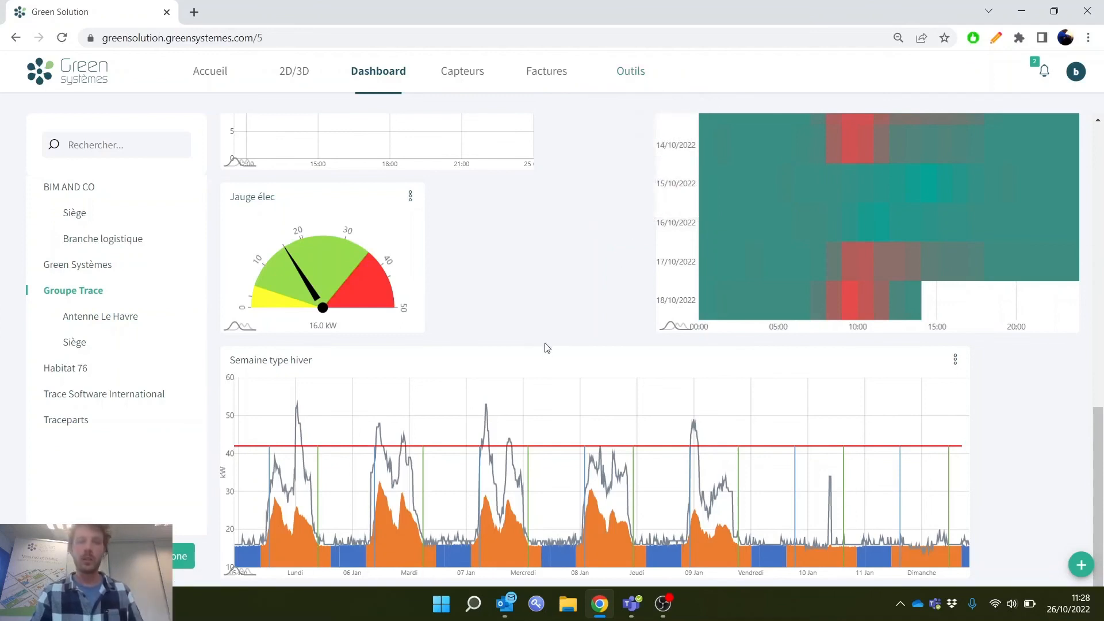
scroll(523, 300, "up", 5)
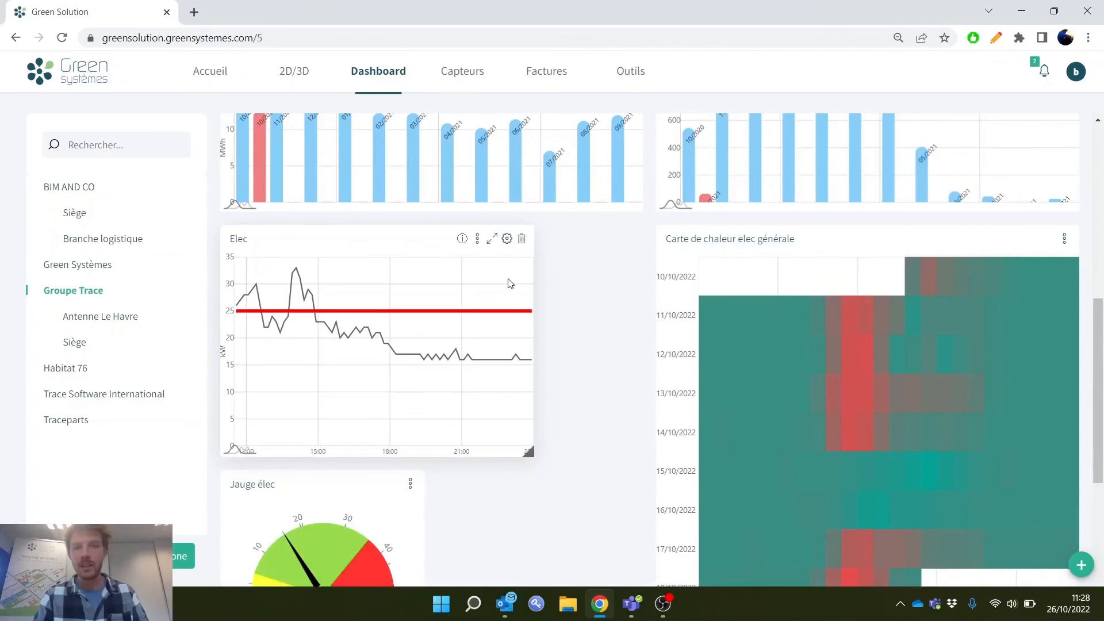
scroll(627, 306, "up", 7)
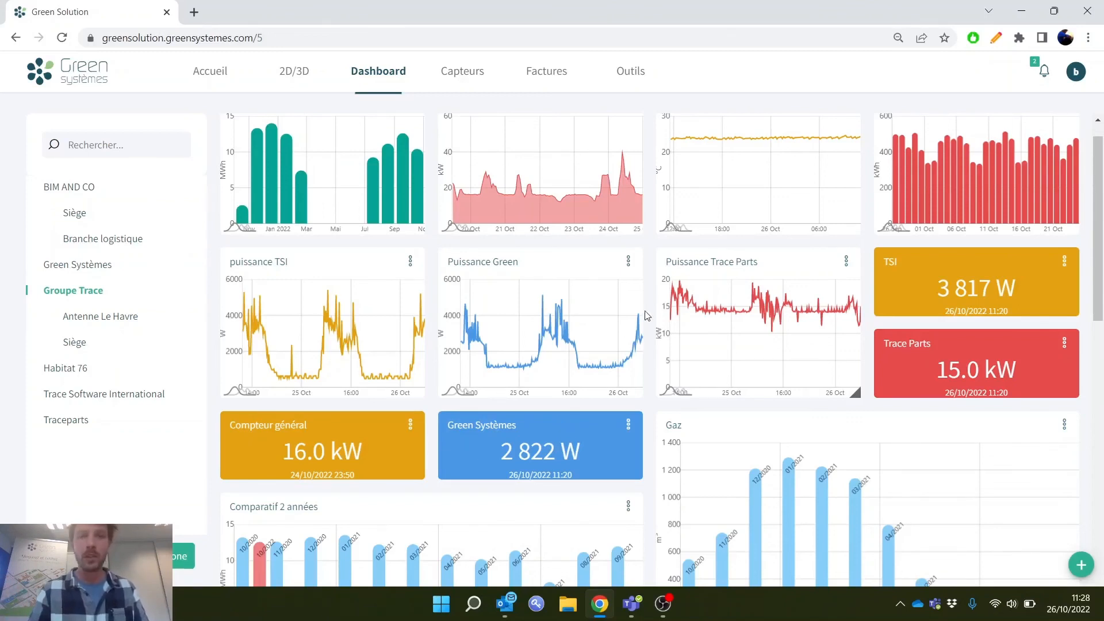
mouse_move(657, 602)
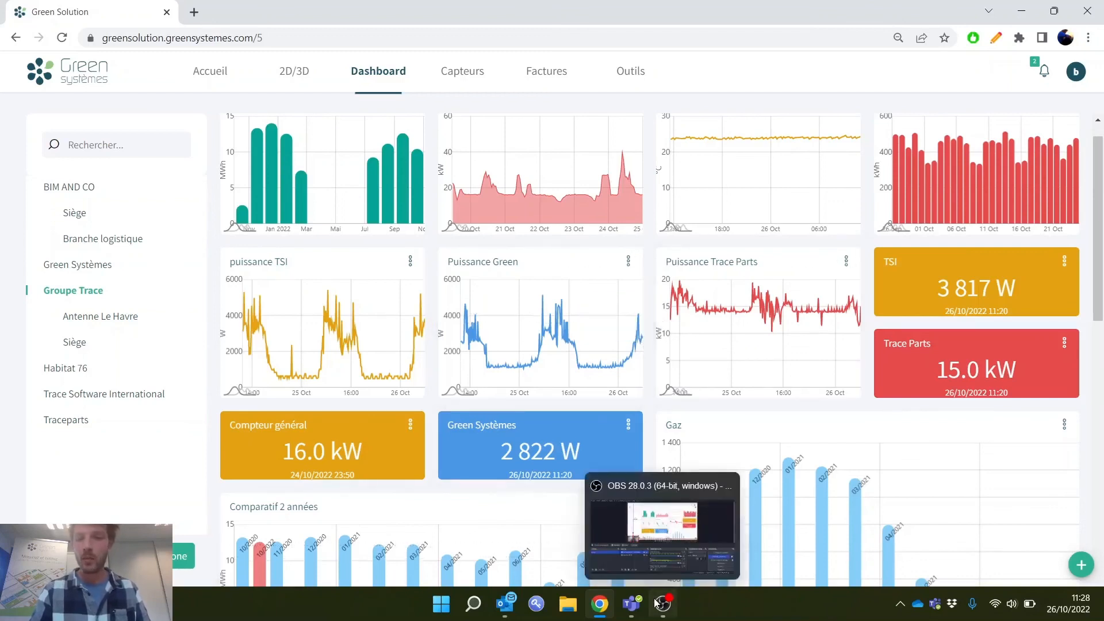